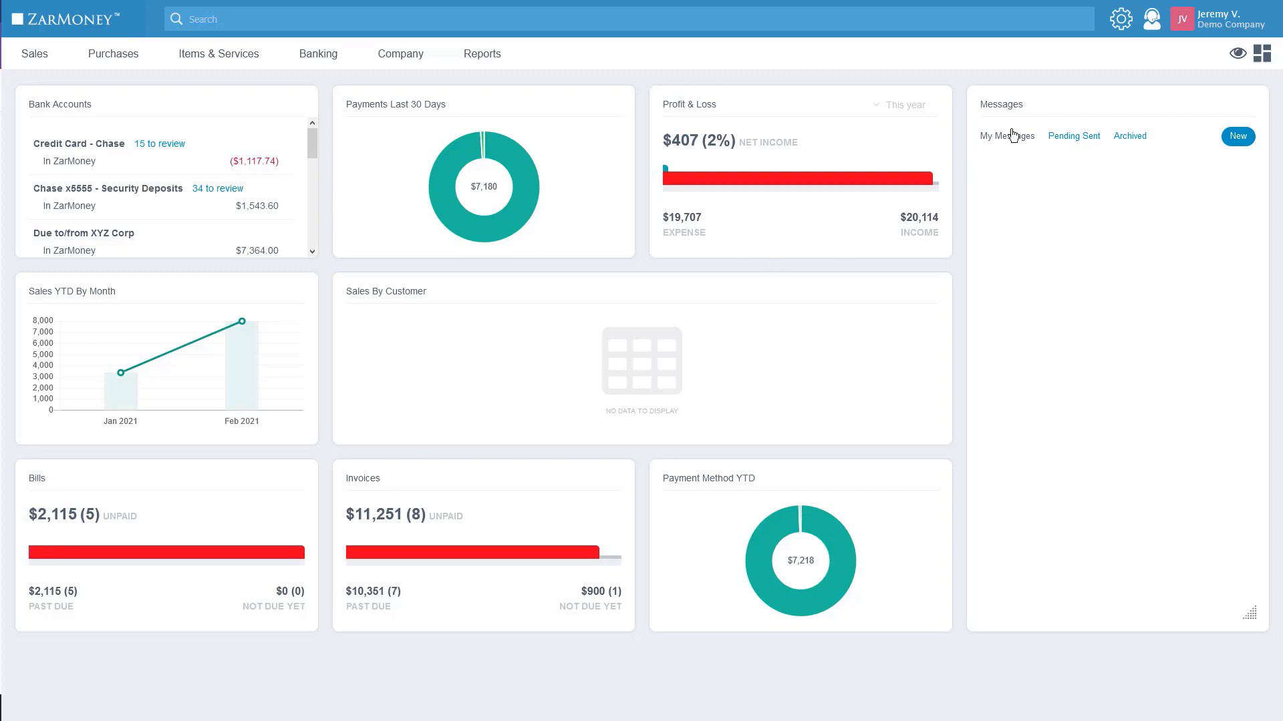
- Download the Product-Based / Classic invoice template as a Word document from the company's template settings
click(1120, 24)
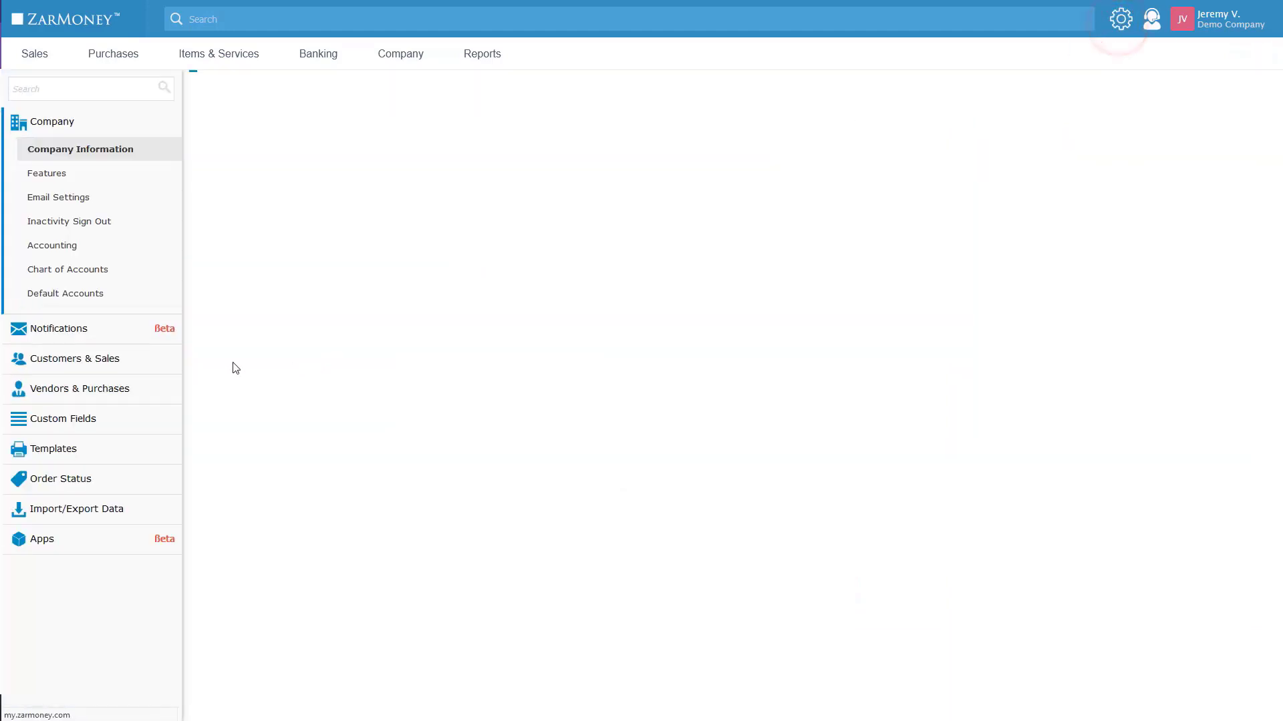
click(57, 589)
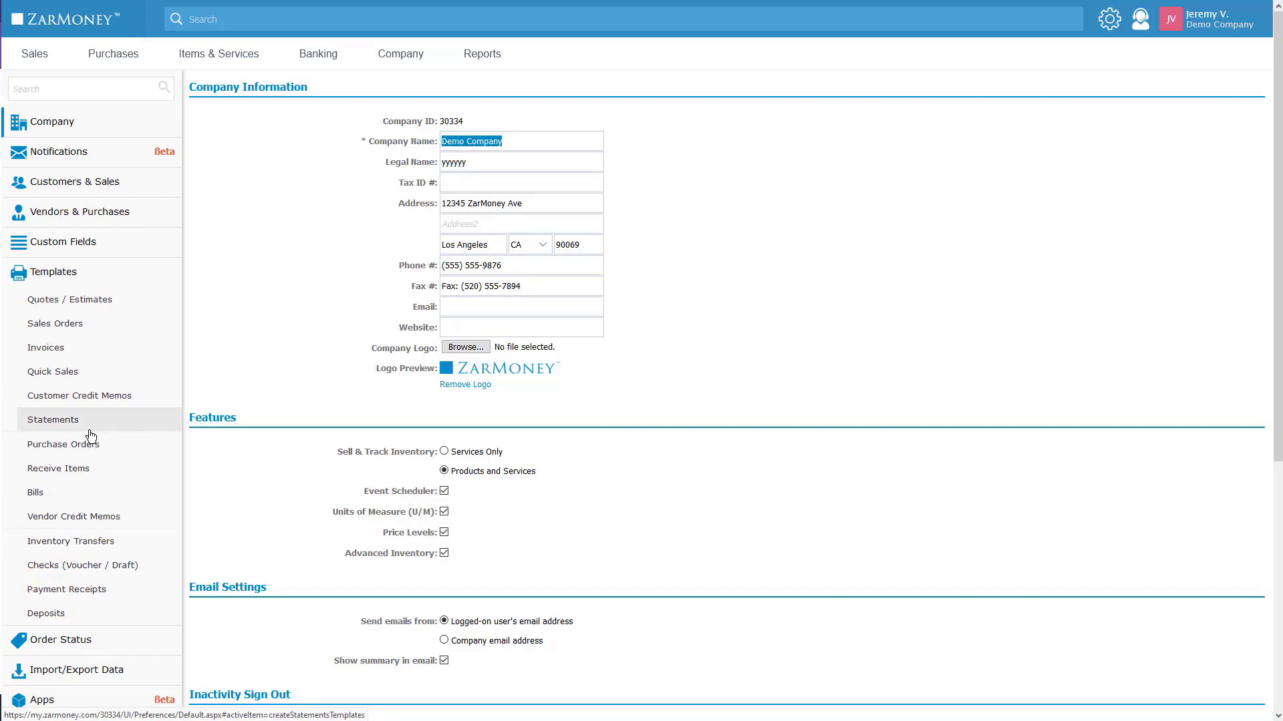
click(76, 352)
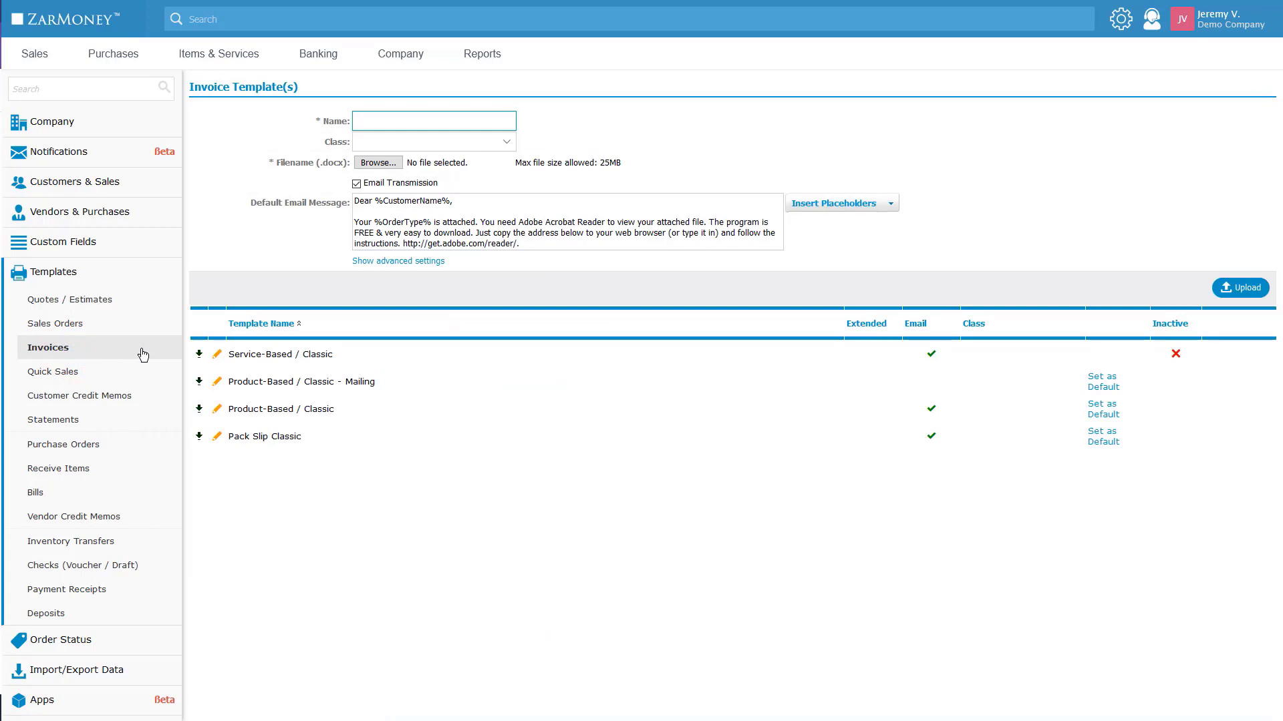
click(200, 408)
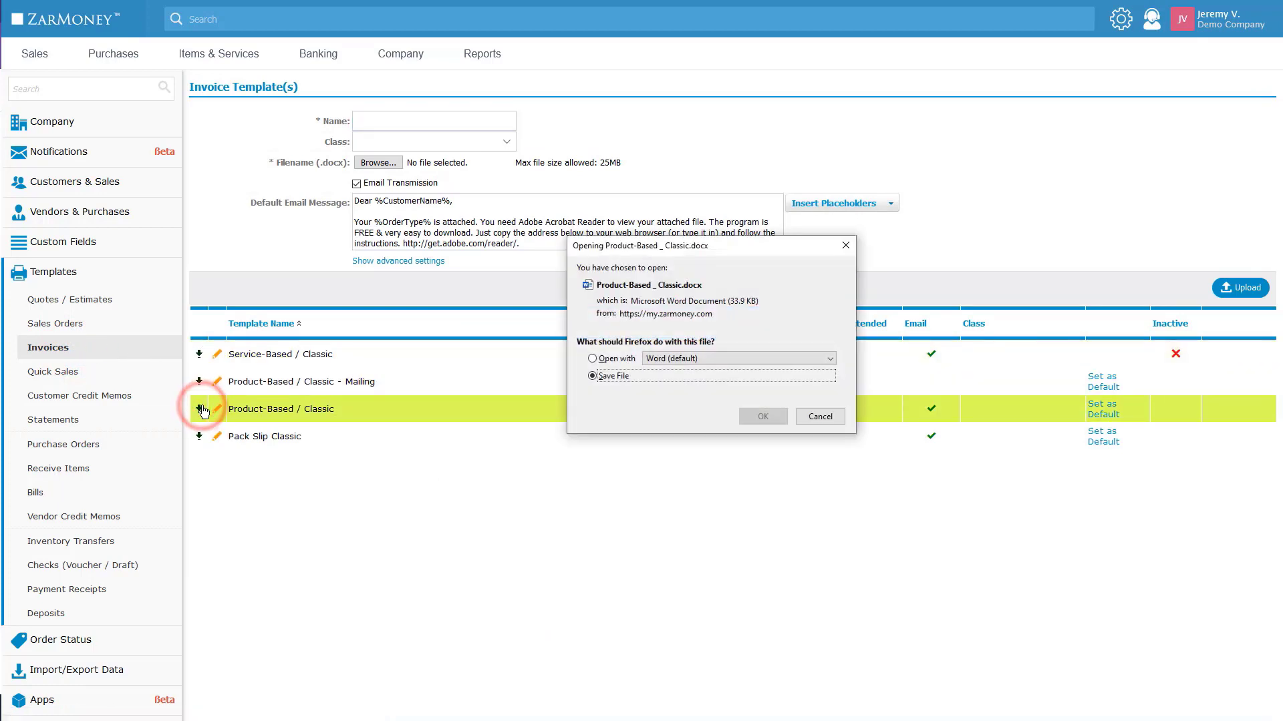
click(761, 417)
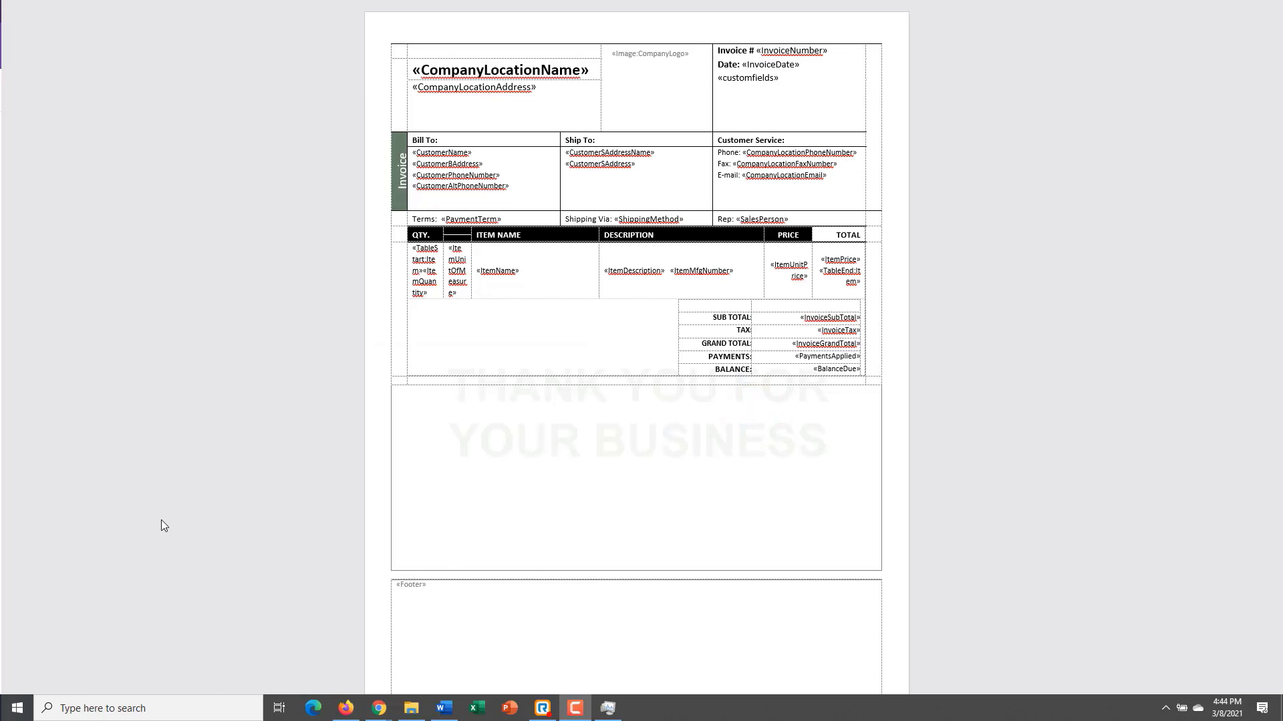
- In the Word template, change the vertical label to "Sales Invoice" and copy the CustomerName merge field above the Ship To address name
click(402, 196)
text(Sales)
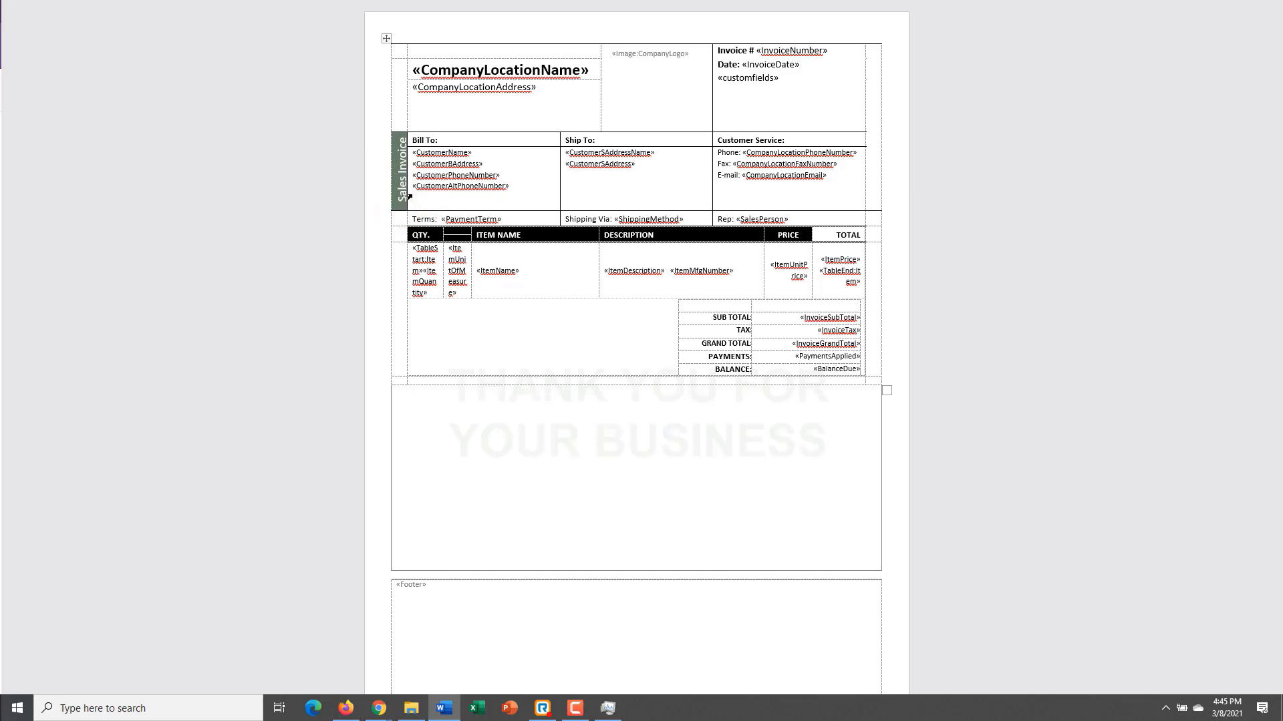
click(504, 176)
click(472, 153)
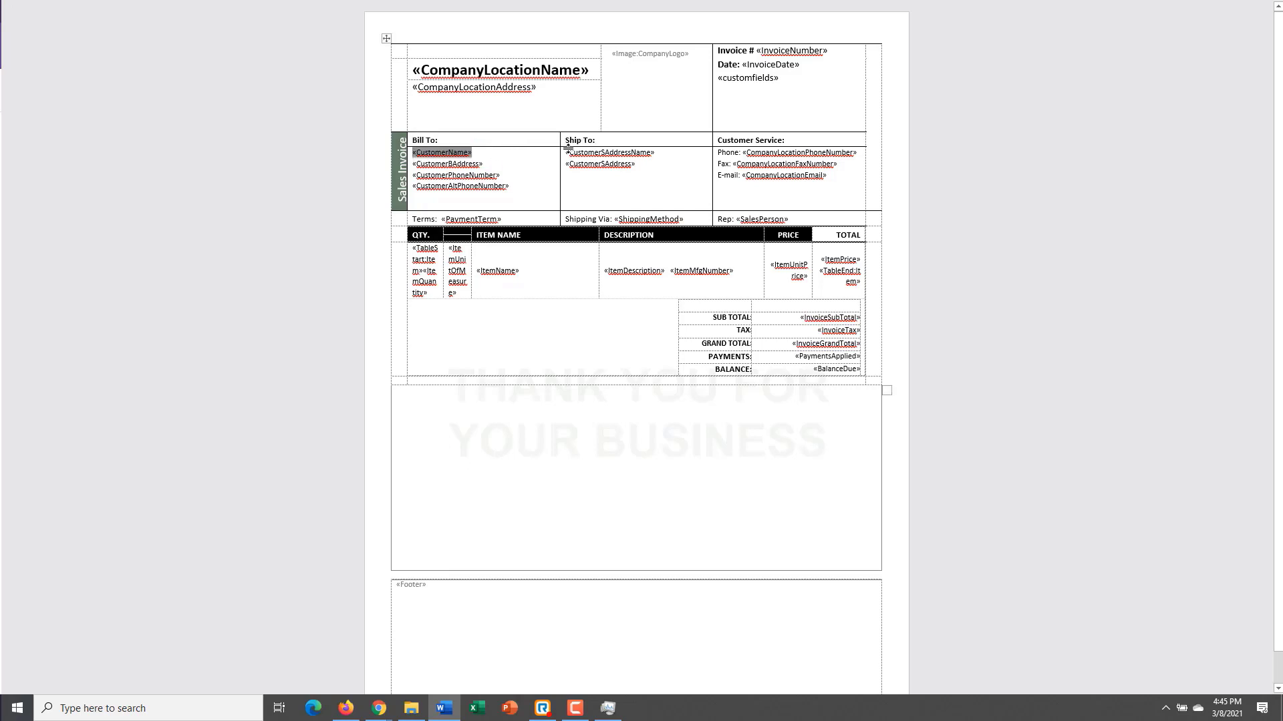
click(566, 153)
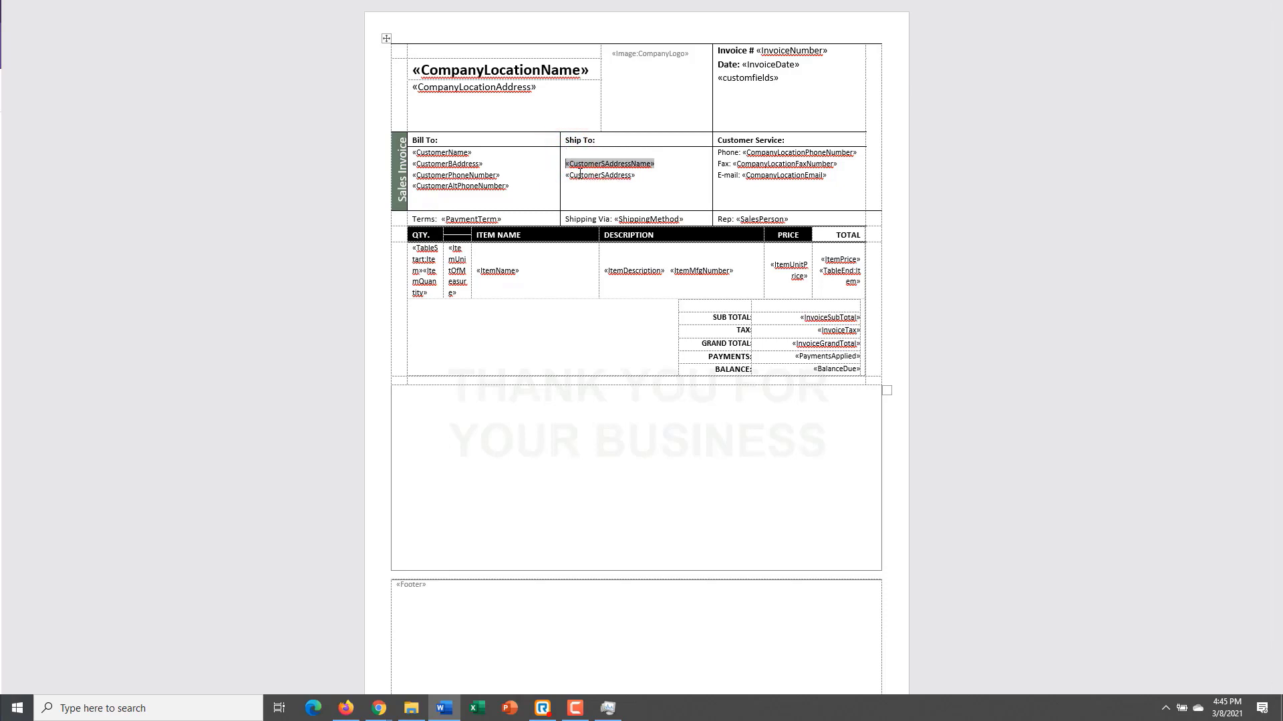
text(«CustomerName»)
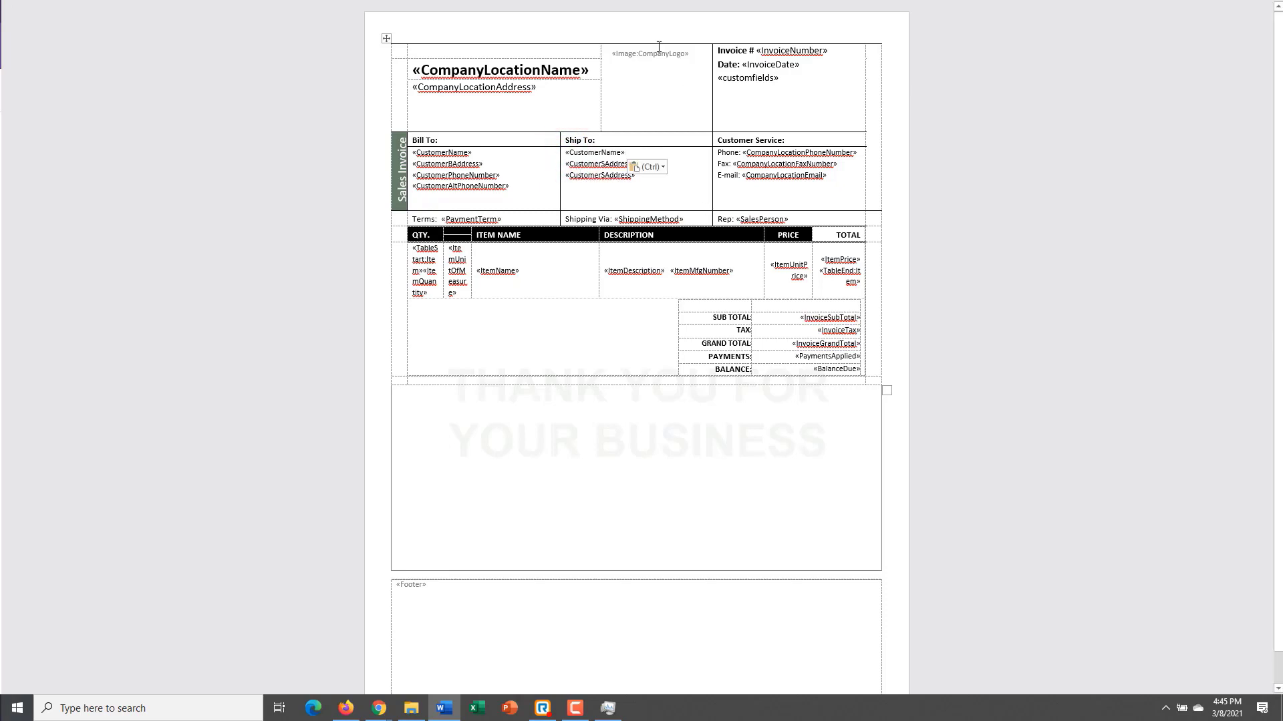
- Add a line below the invoice date with a bold "Due Date:" label and a copy of the InvoiceDate merge field
drag(805, 63, 742, 63)
key(ctrl+c)
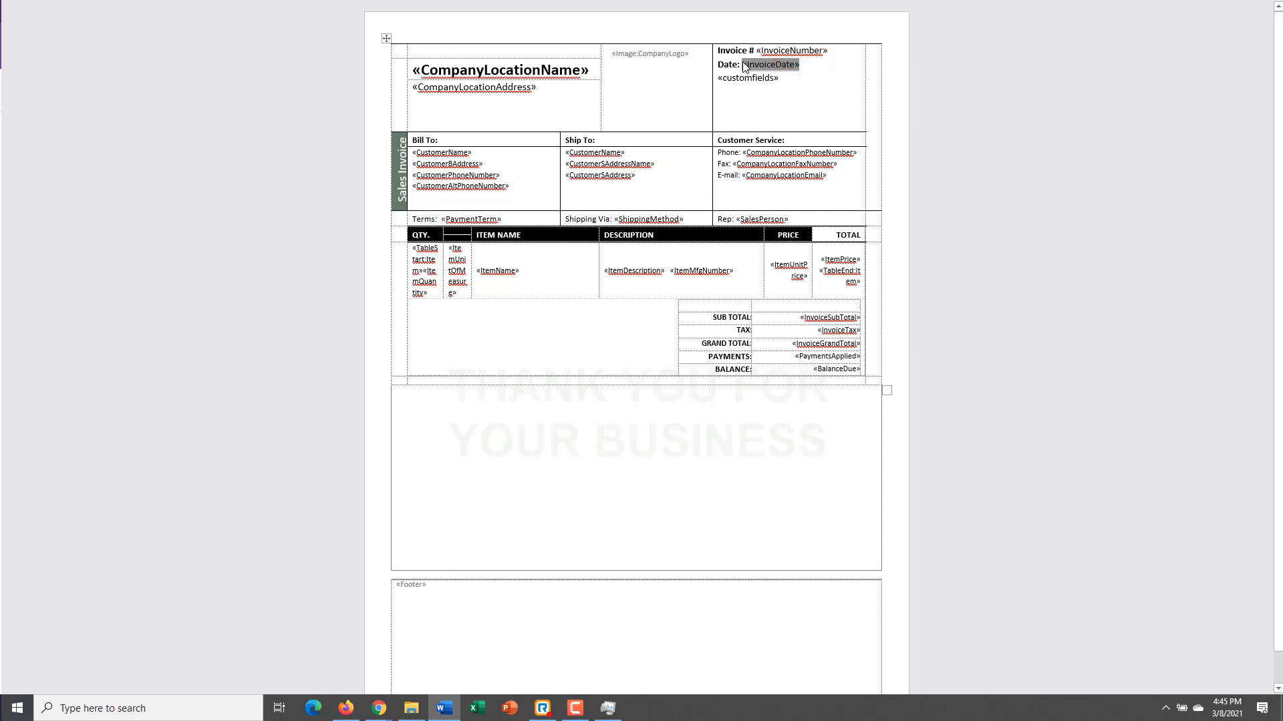
key(Right)
key(Return)
text(Due )
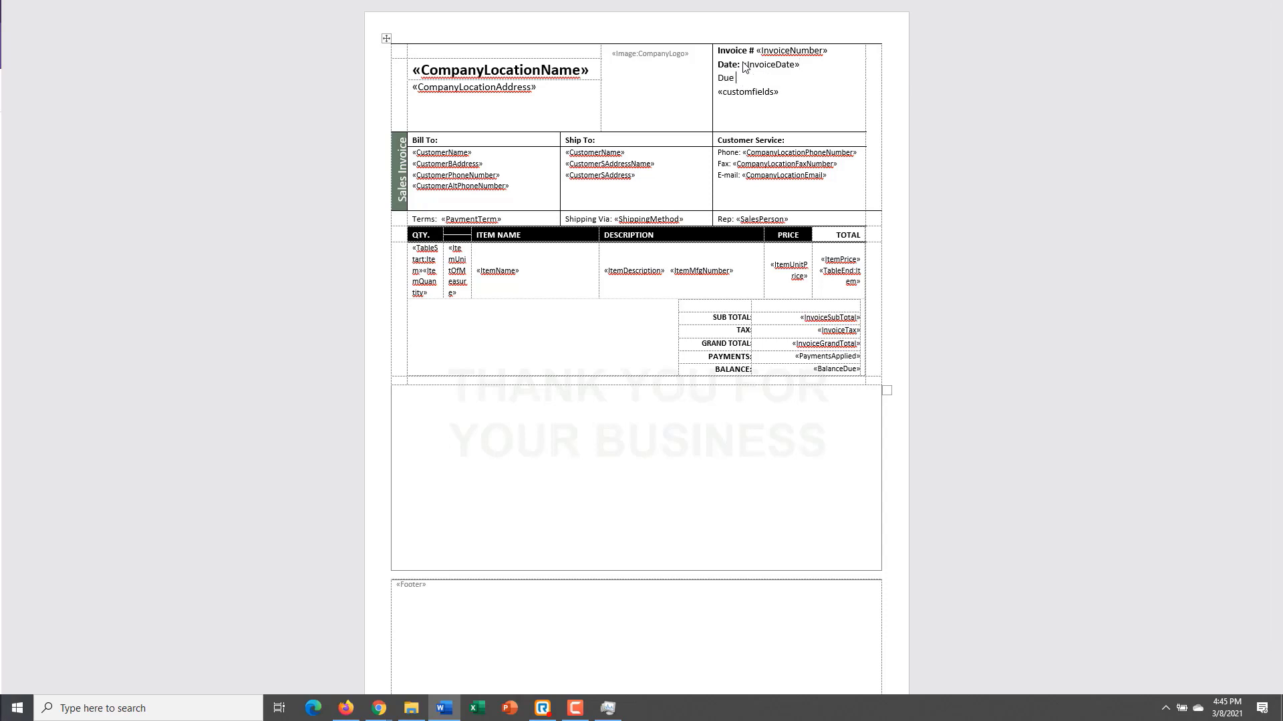
text(Date:)
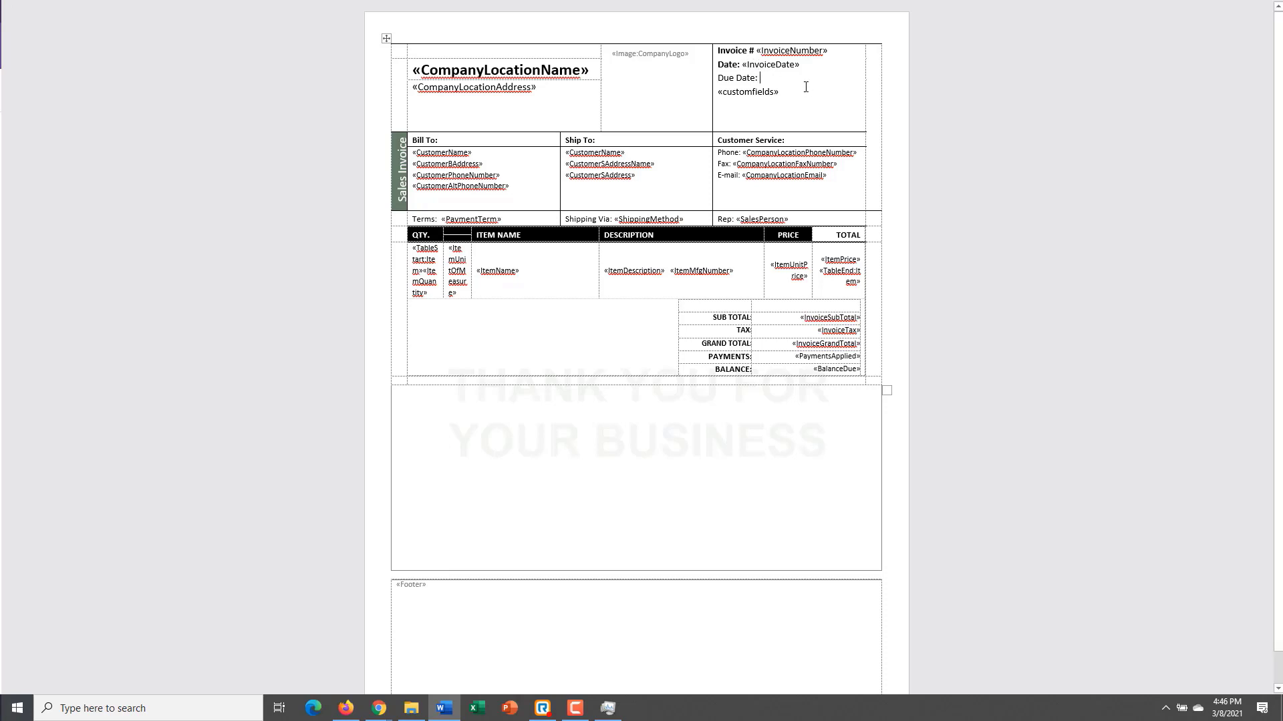
key(ctrl+v)
drag(759, 78, 719, 77)
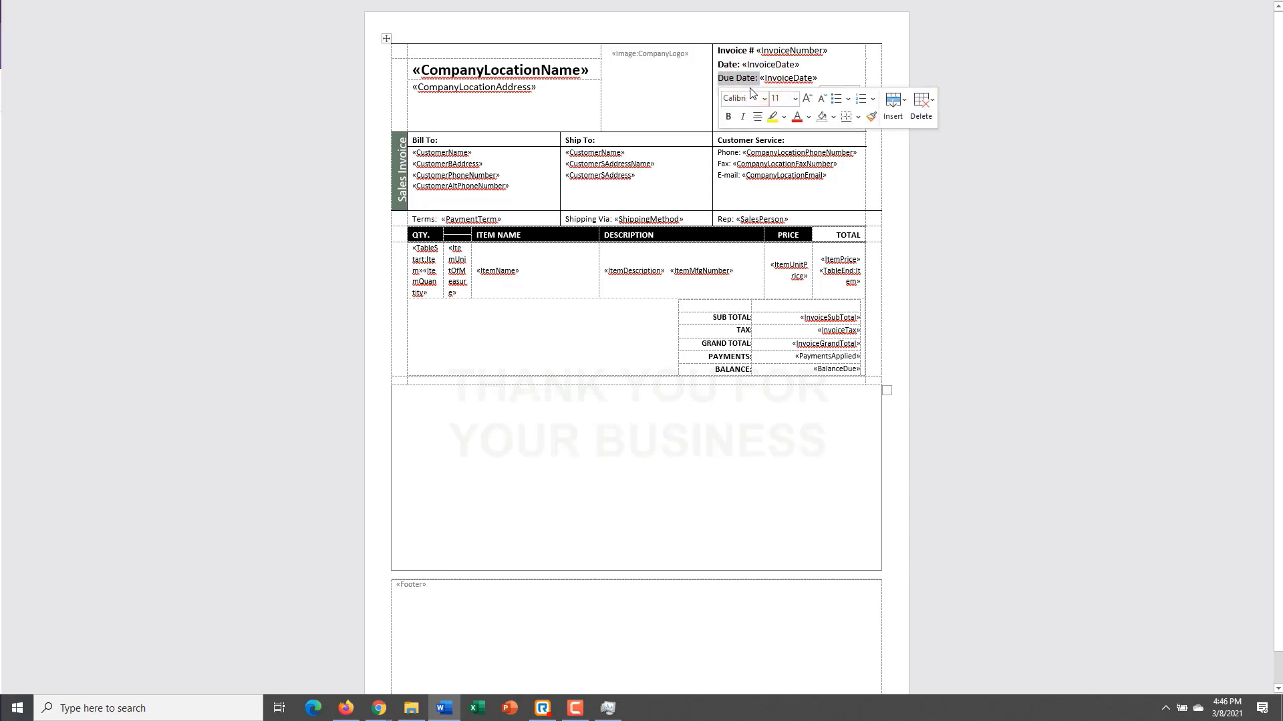
click(729, 117)
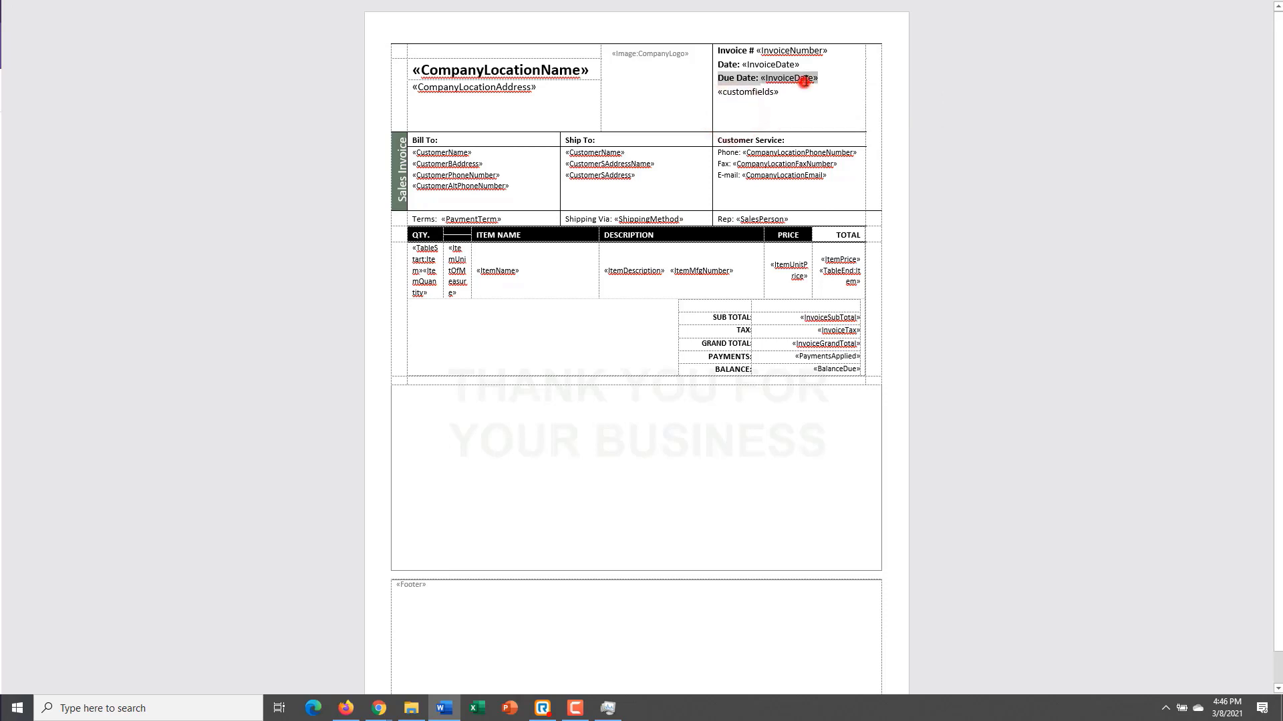
- Edit the field code on the Due Date line so the merge field reads DueDate, and update the field
click(812, 78)
click(821, 79)
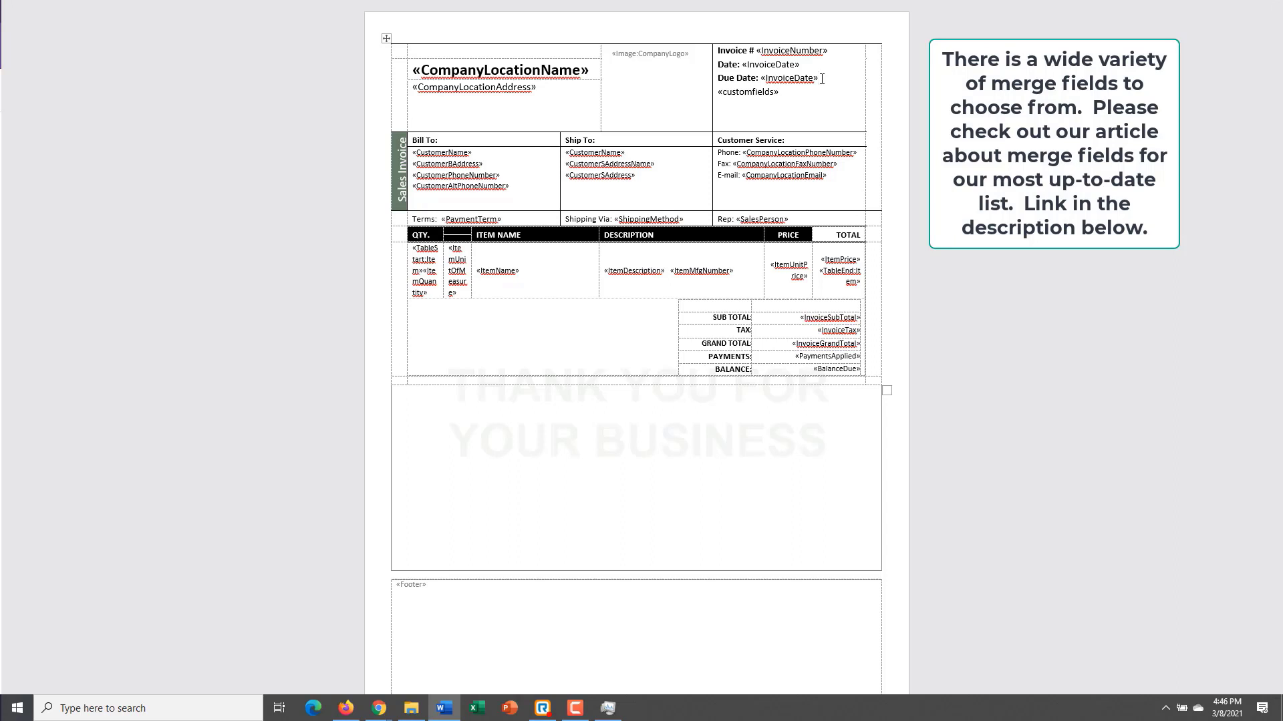
click(821, 78)
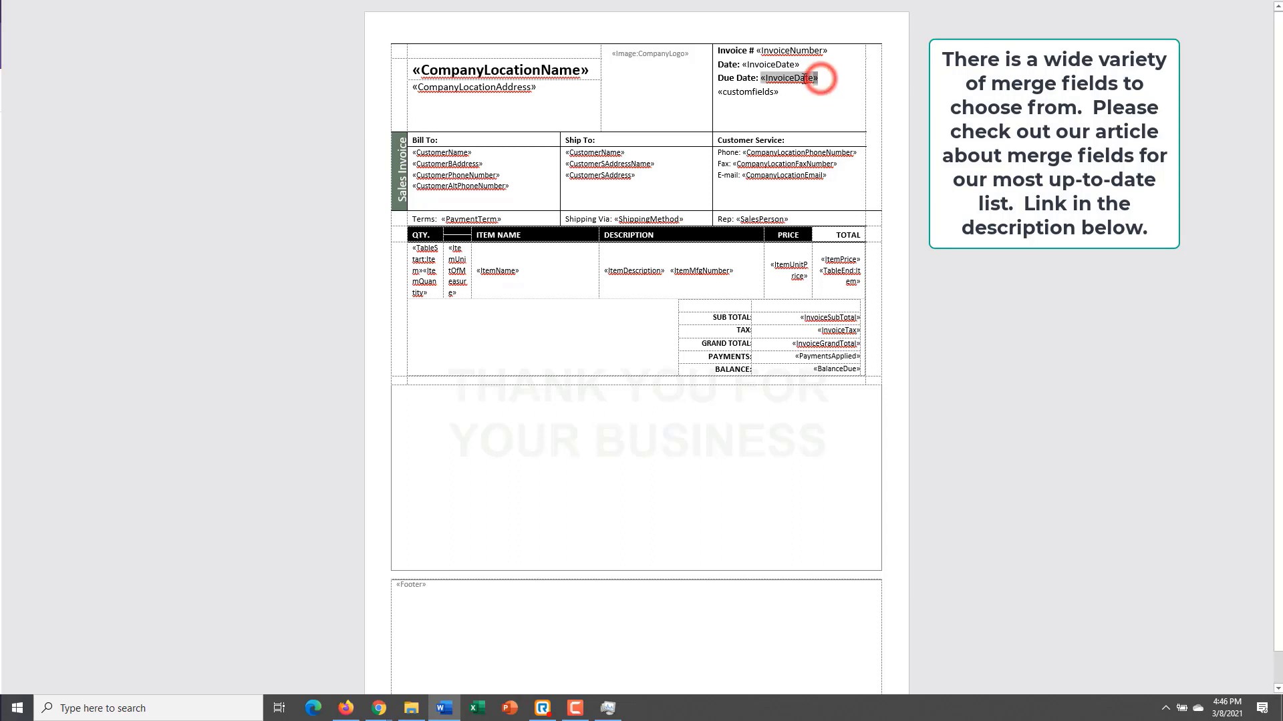
right_click(763, 79)
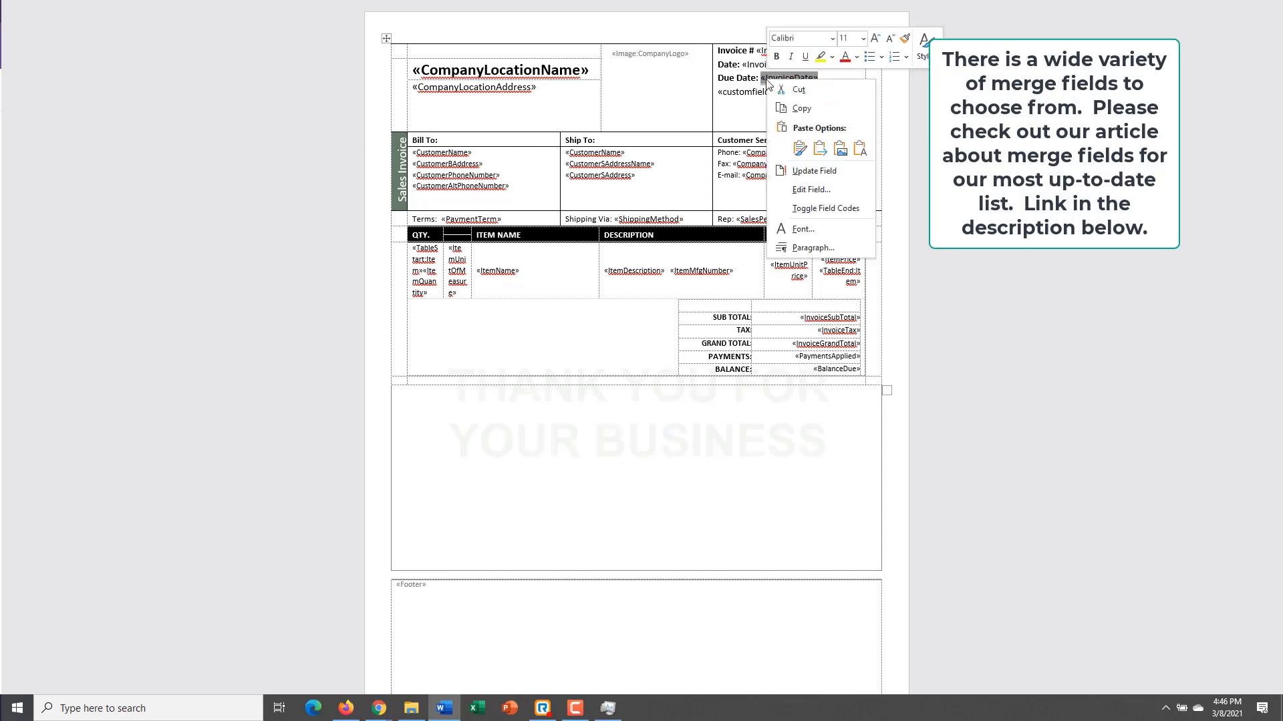
click(810, 207)
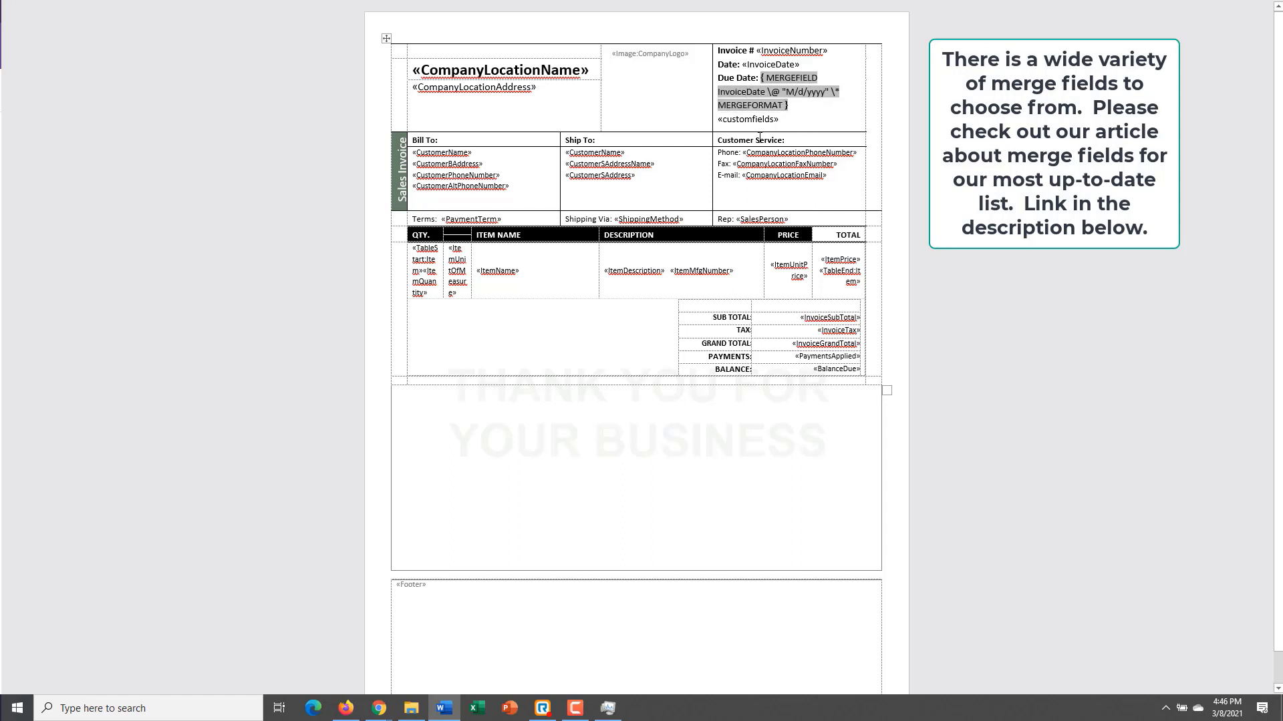
key(BackSpace)
key(BackSpace)
key(BackSpace)
key(BackSpace)
key(BackSpace)
key(BackSpace)
key(BackSpace)
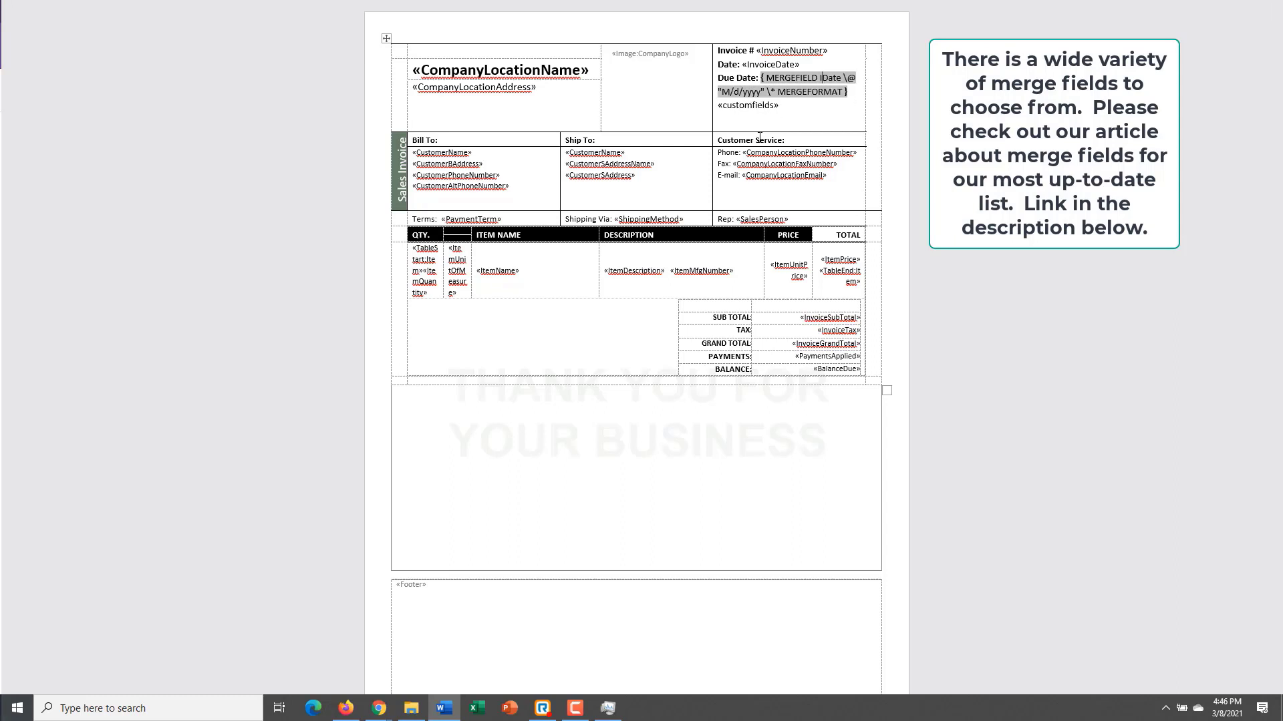
text(d)
key(BackSpace)
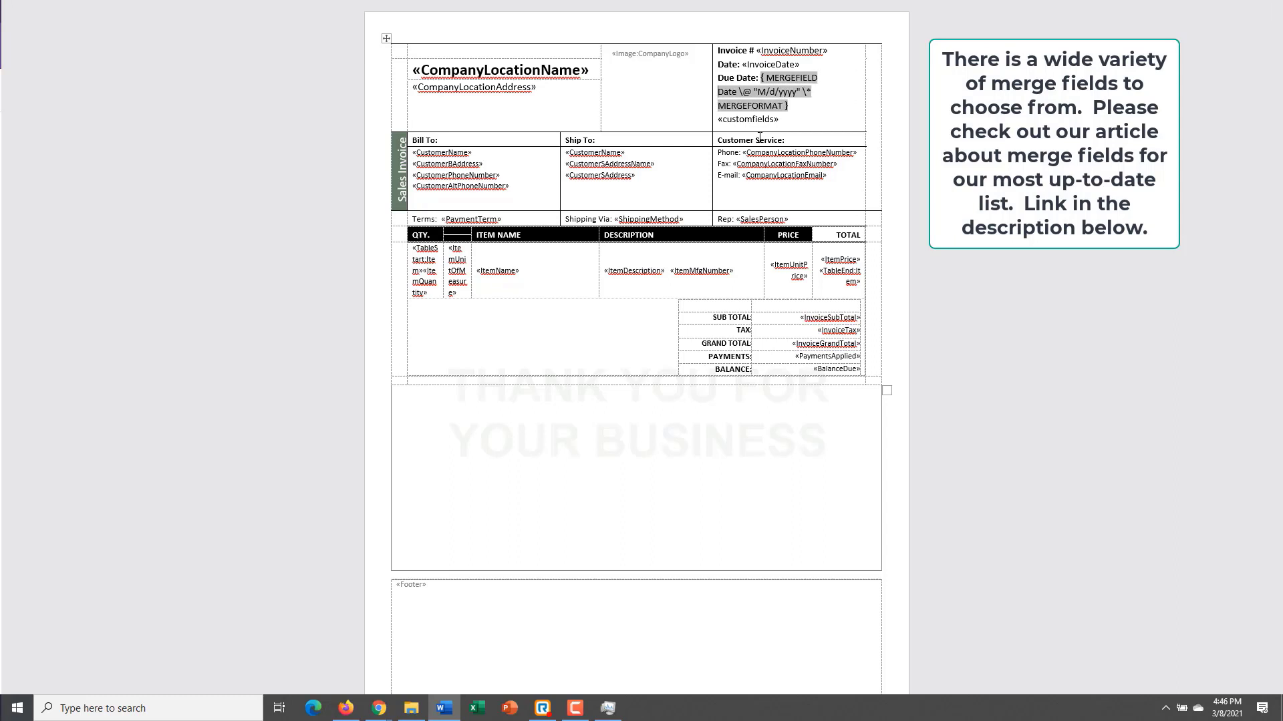
text(Due)
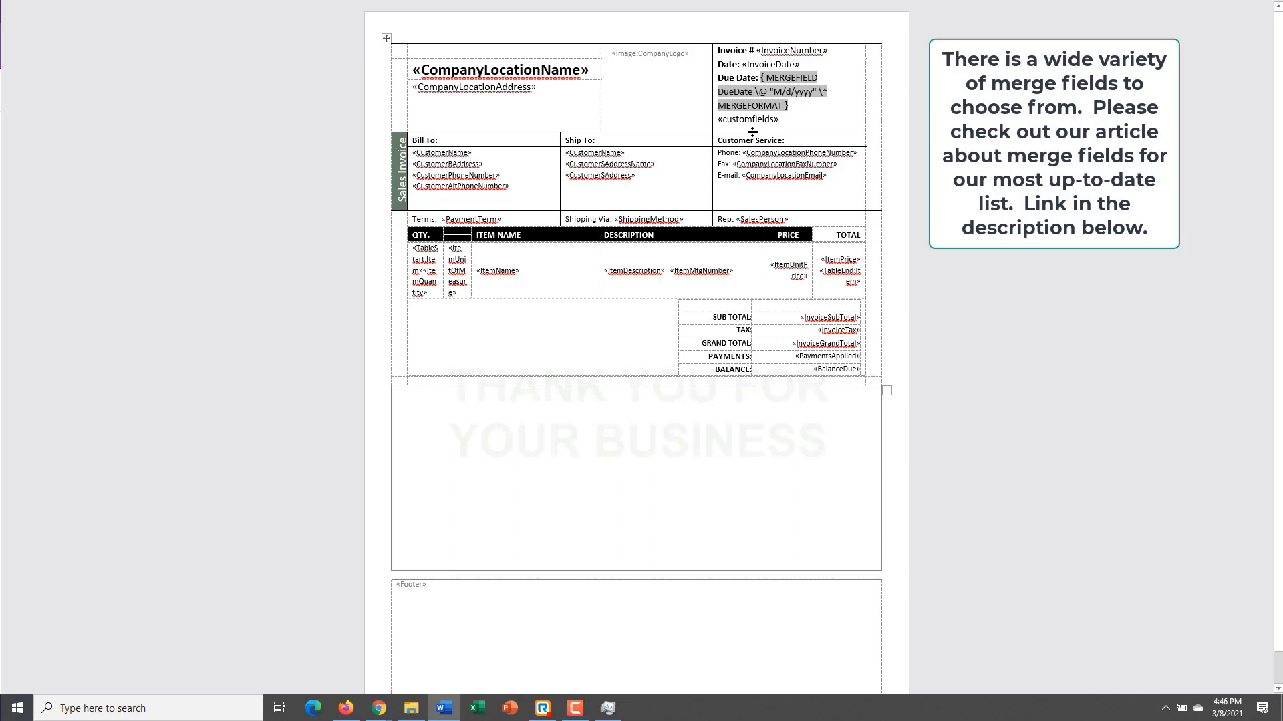
right_click(756, 108)
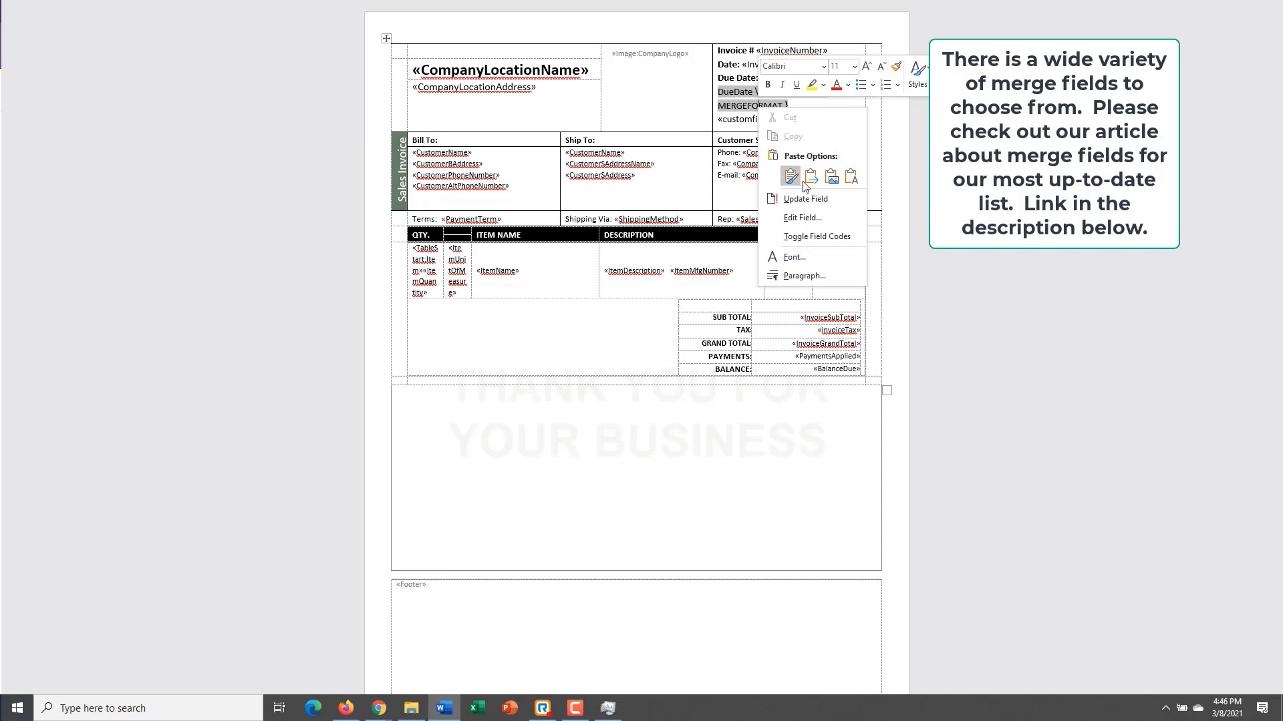
click(813, 199)
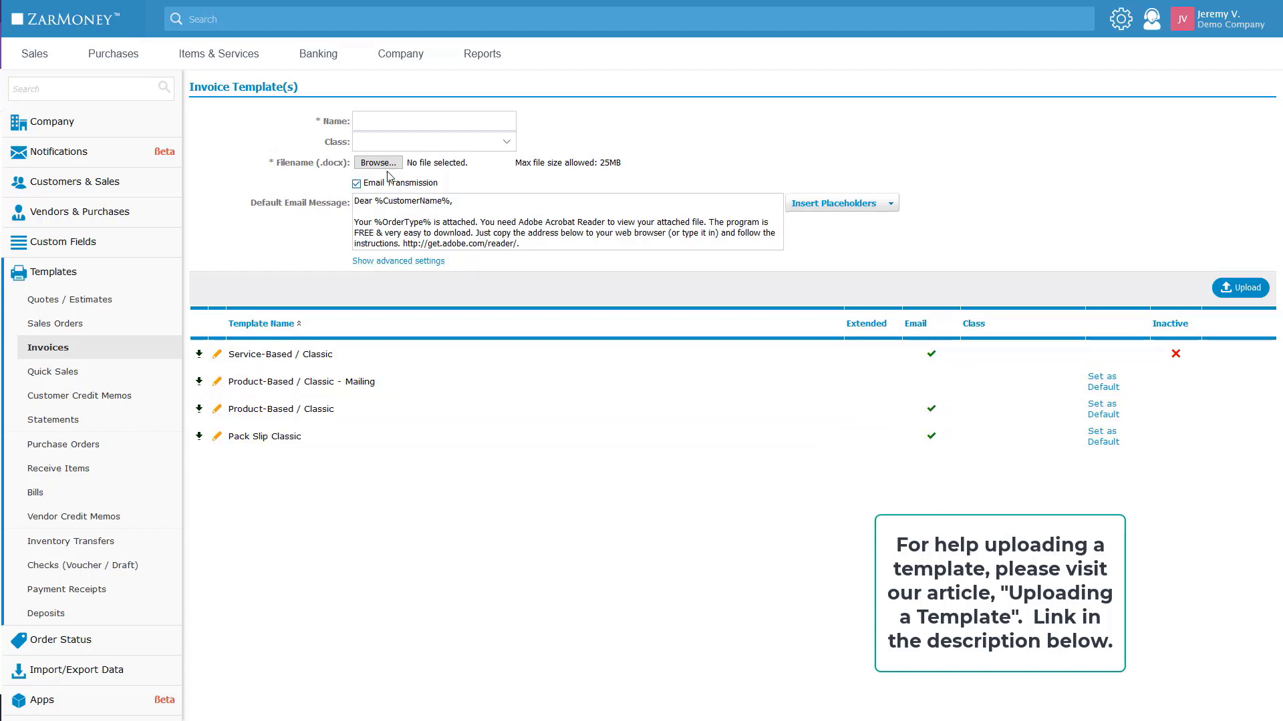
- Back in ZarMoney, upload the edited Product-Based _ Classic.docx as an invoice template named Test
click(398, 122)
text(Test)
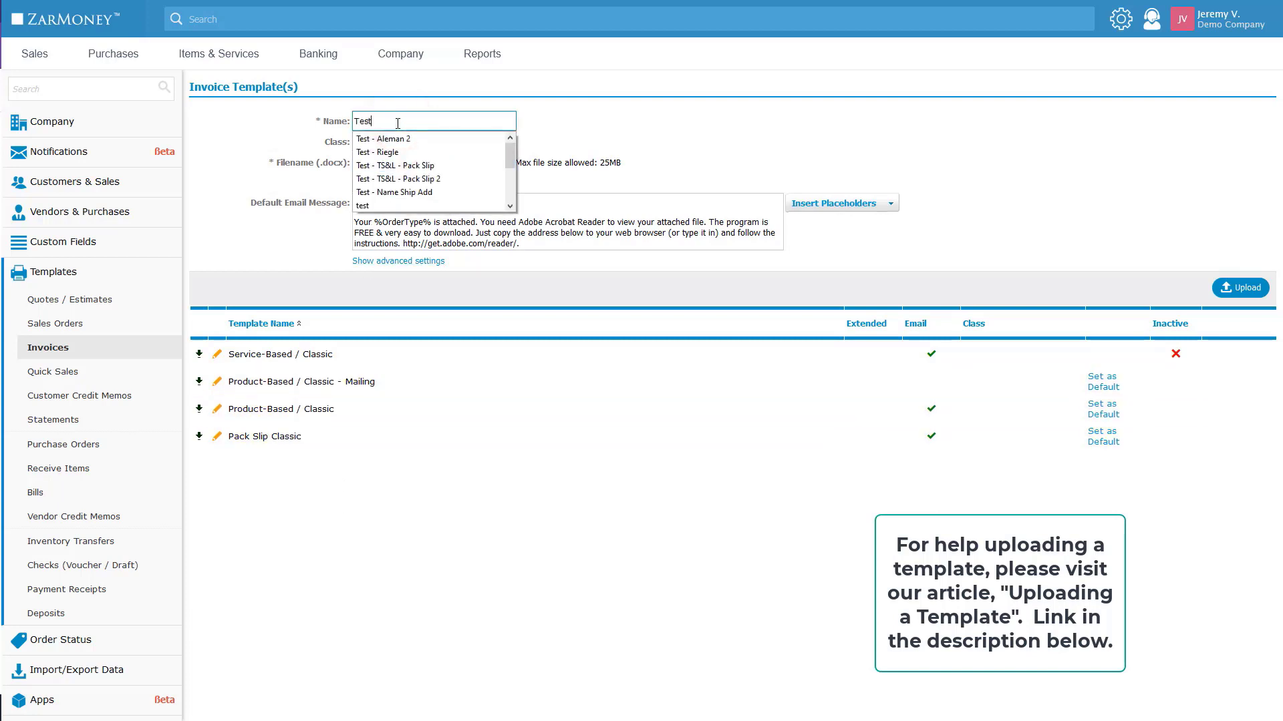
key(Tab)
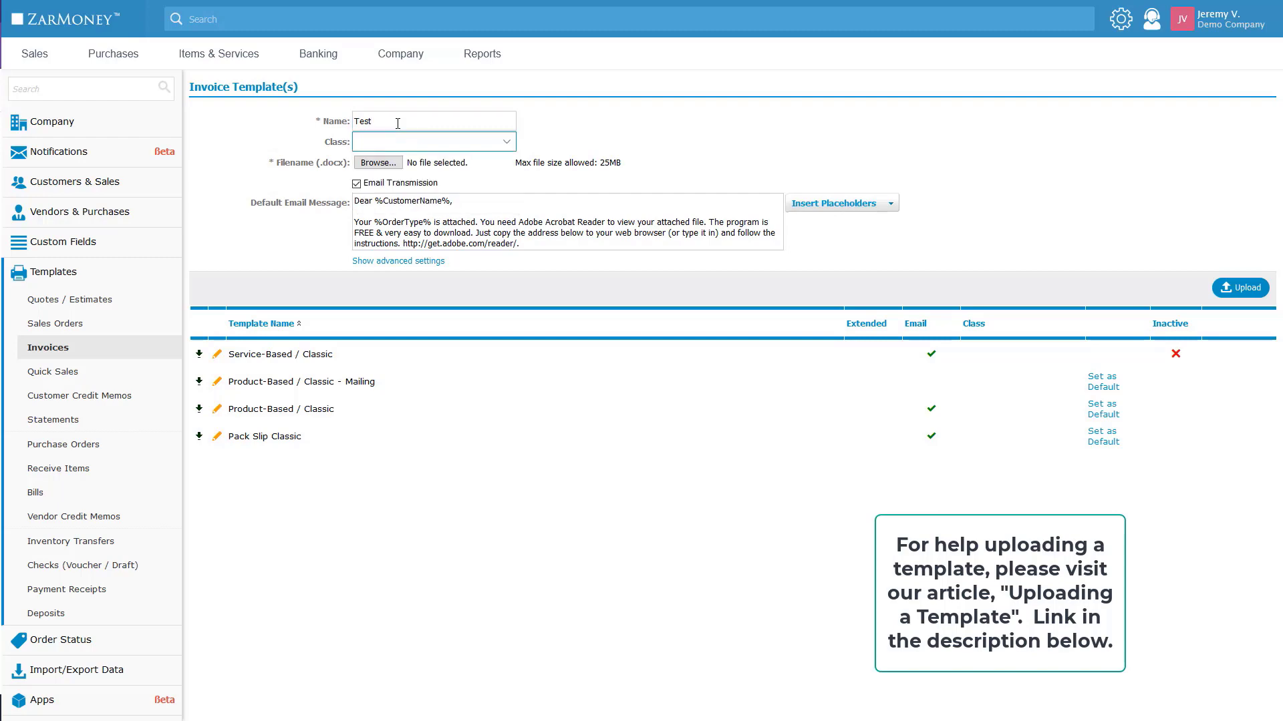
click(377, 162)
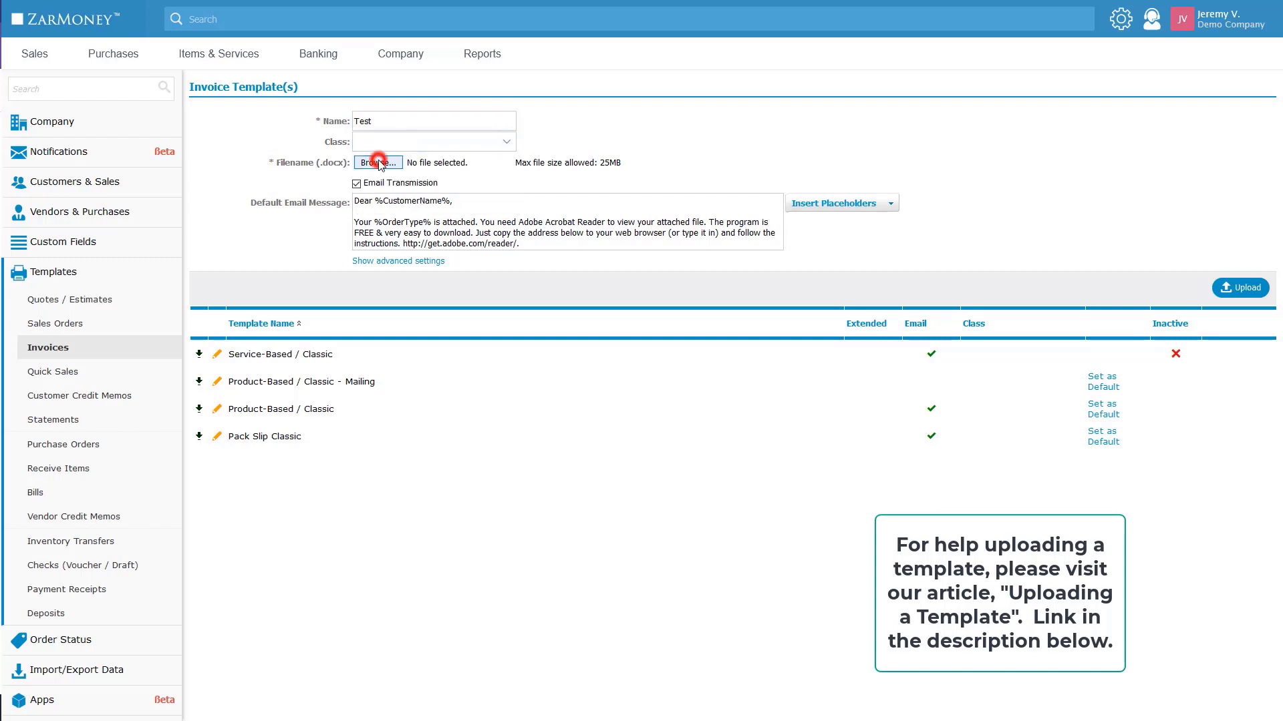
click(311, 118)
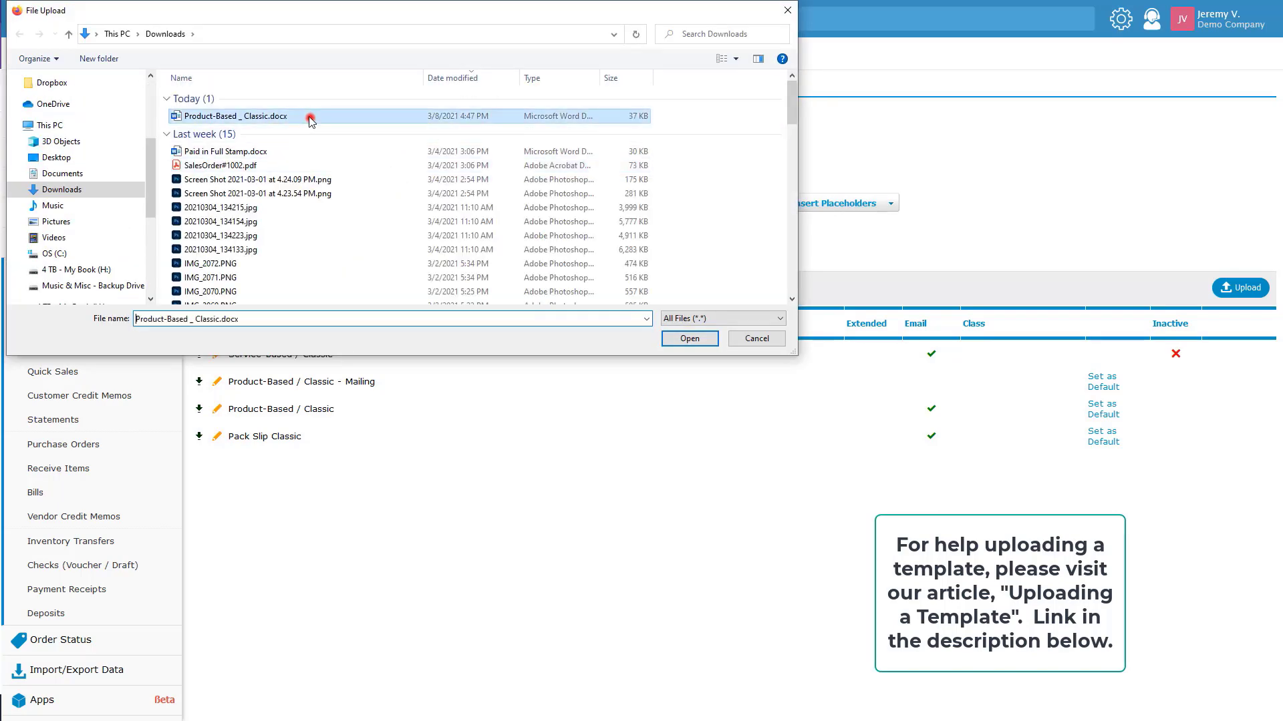
click(678, 341)
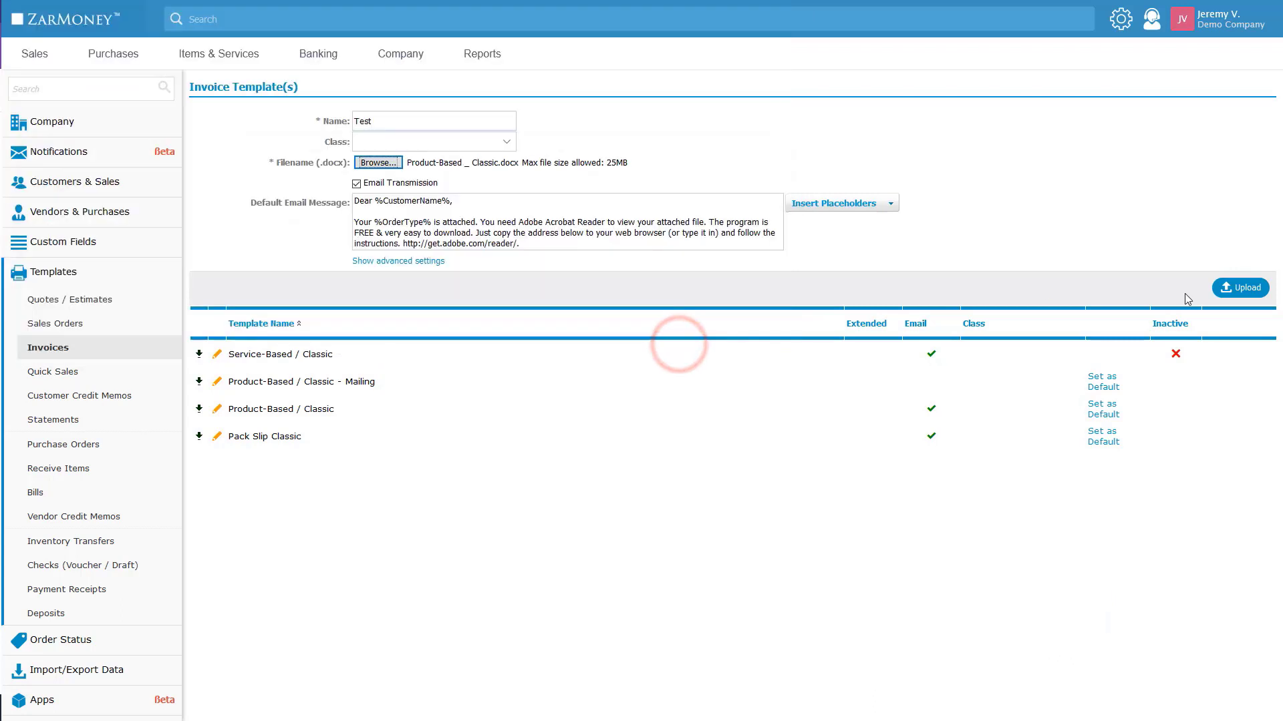
click(1240, 288)
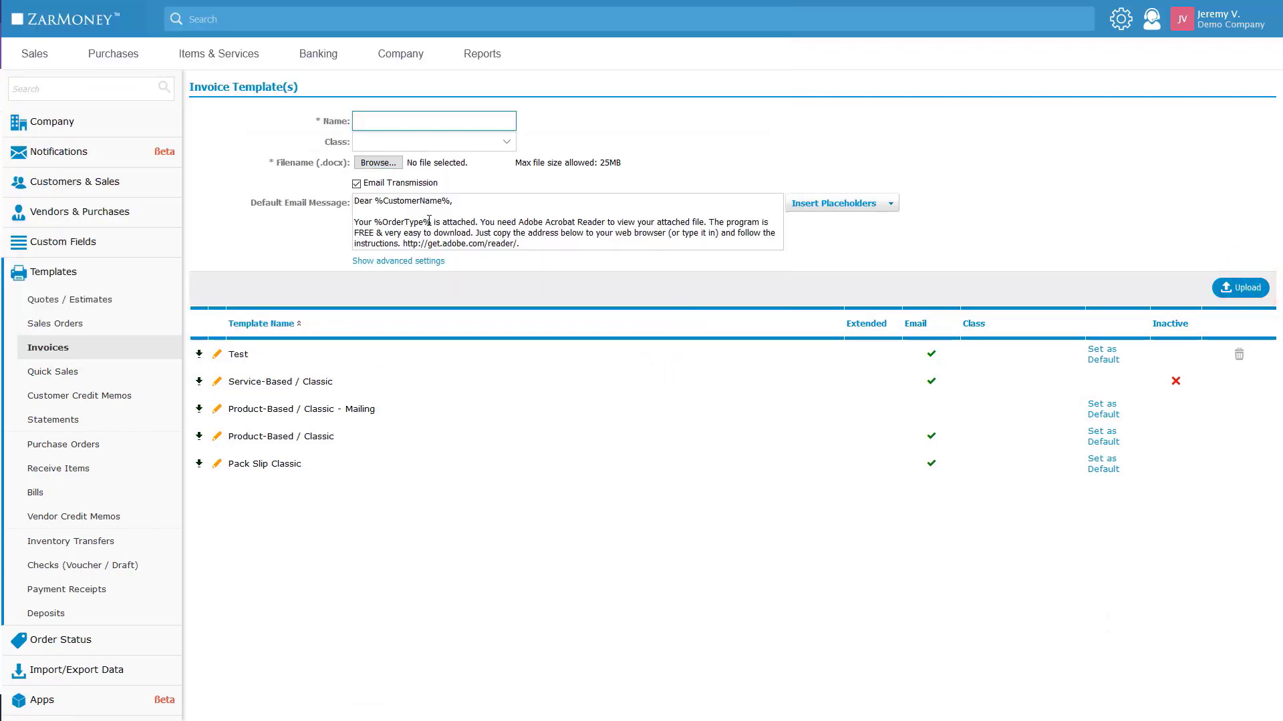
- Open the partially paid Test - Customer invoice from the sales list and check its print preview with the Test template
click(36, 53)
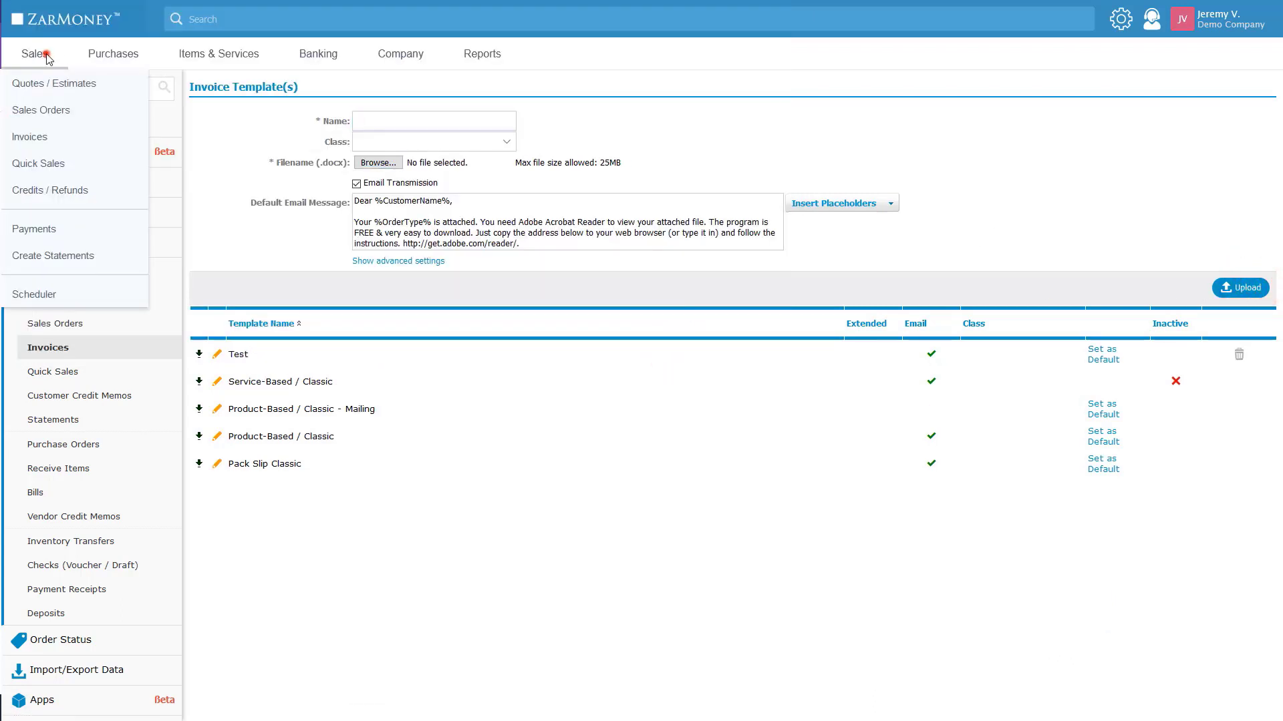
click(53, 133)
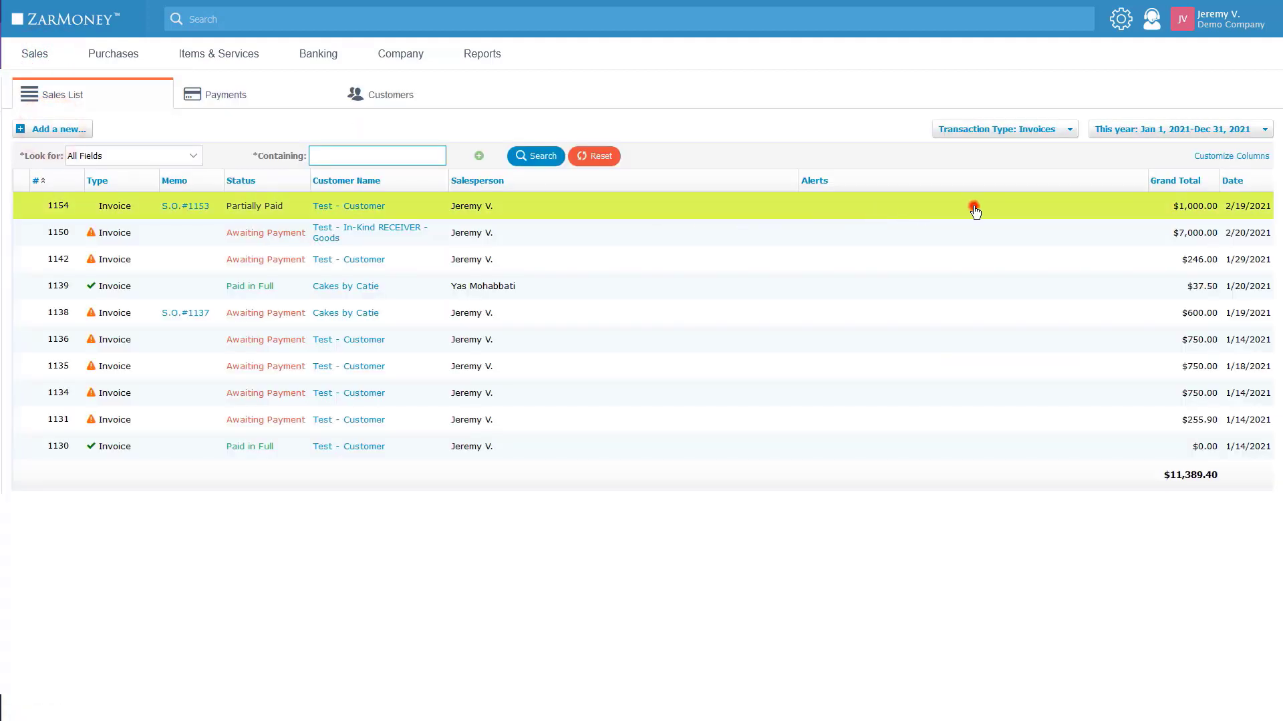
click(974, 210)
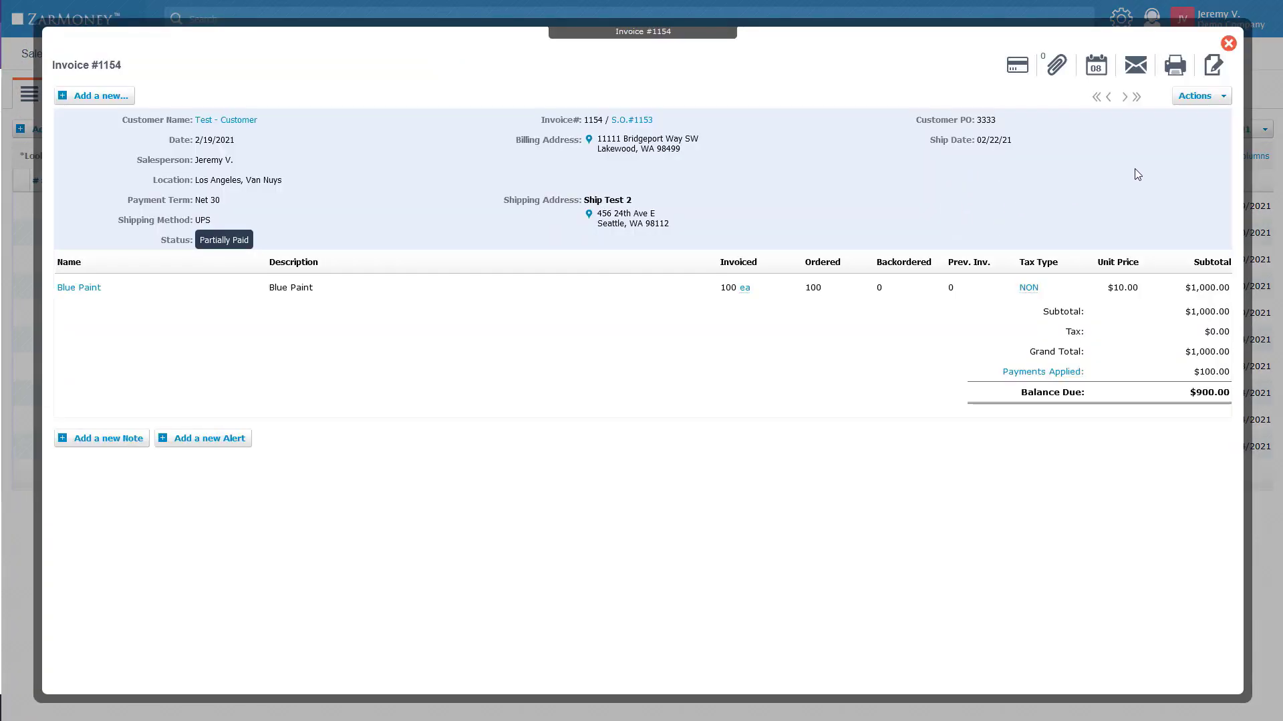
mouse_move(1174, 65)
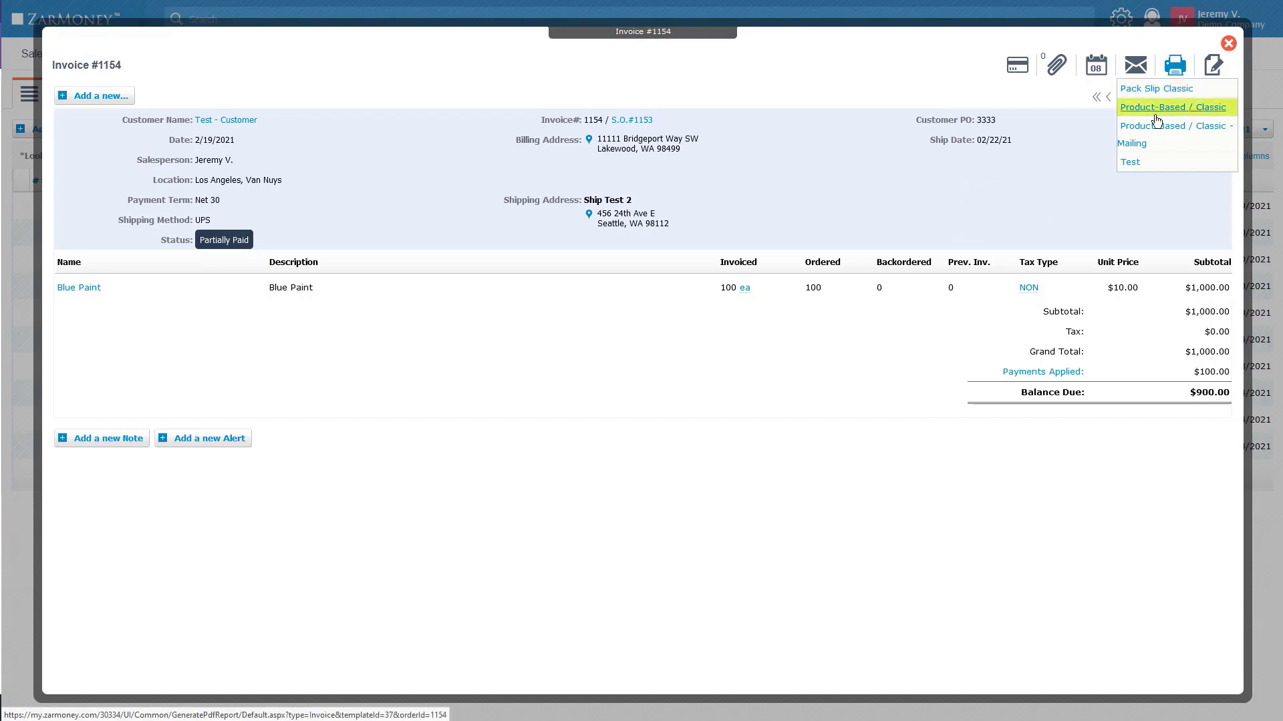
click(1131, 162)
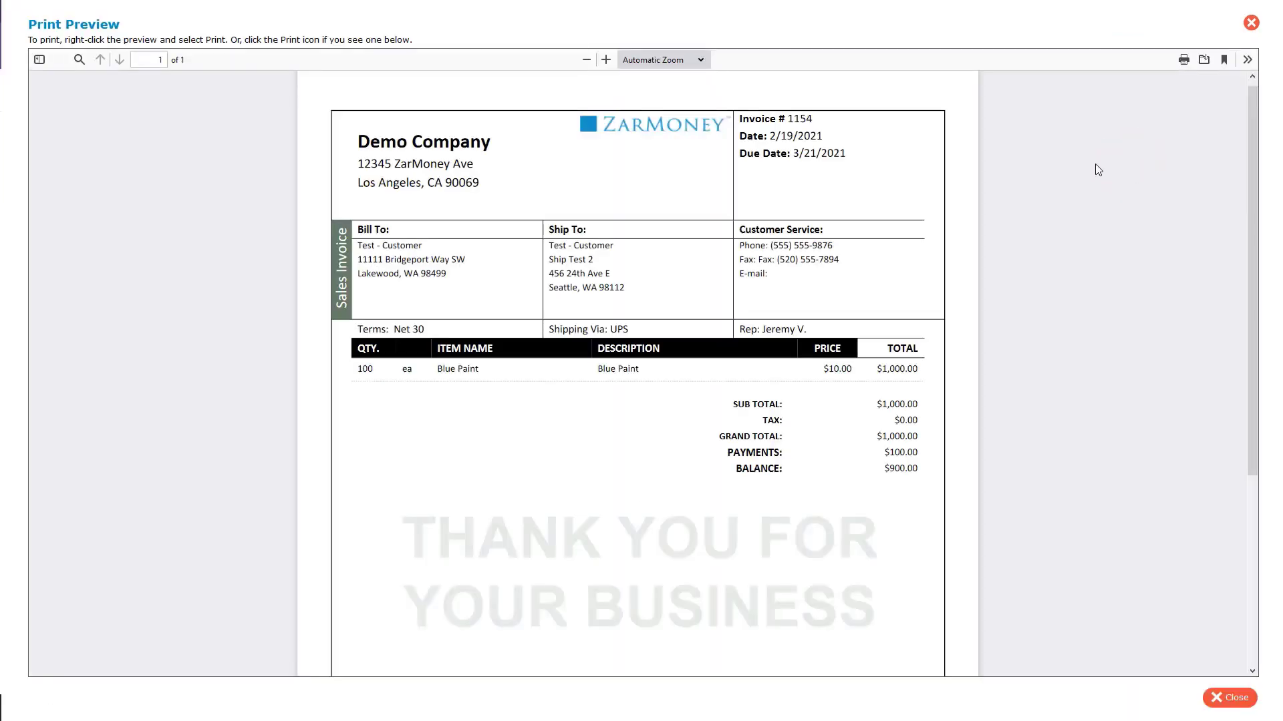
click(852, 156)
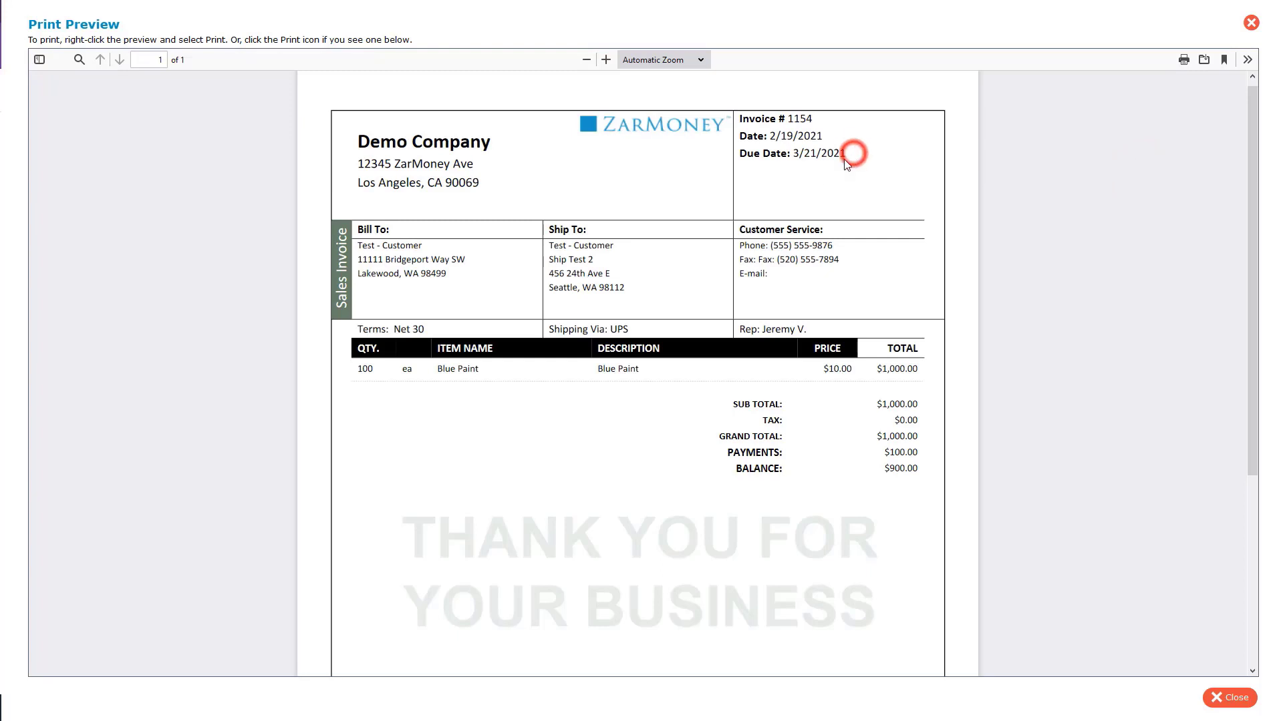
- Check the Ship To block and the Sales Invoice label in the print preview, and close the preview
click(619, 246)
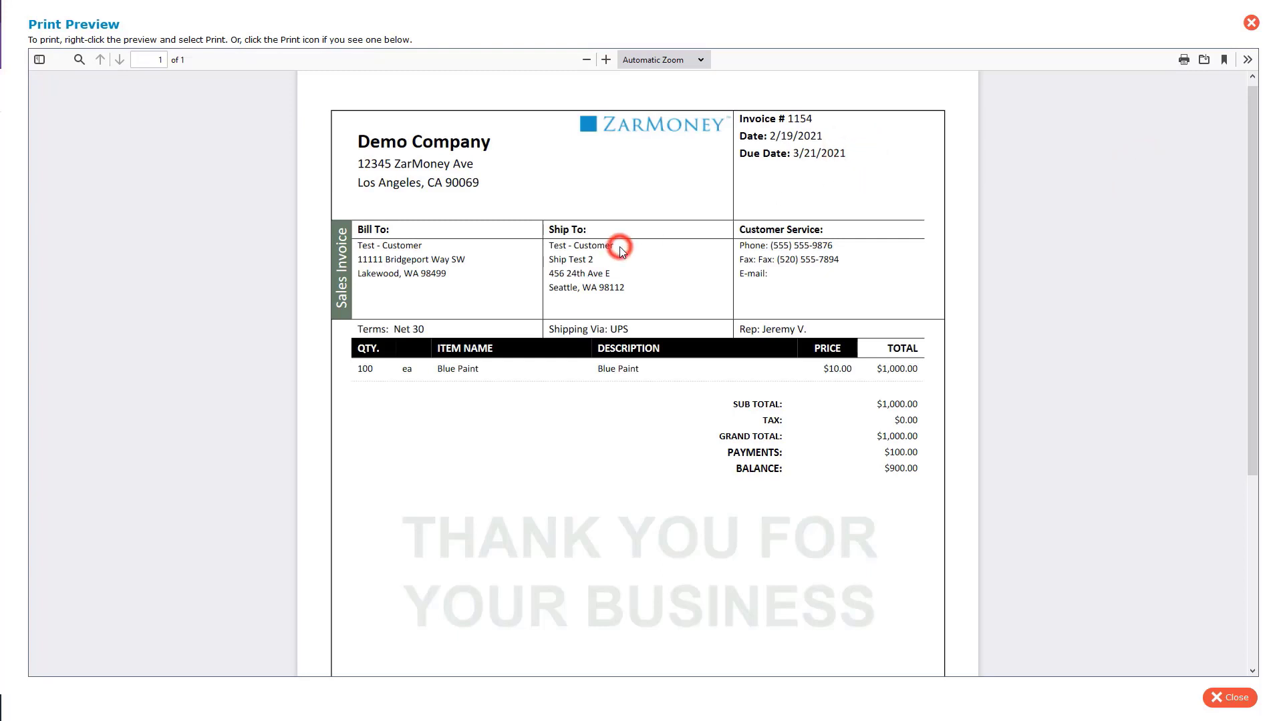
click(346, 304)
click(1228, 697)
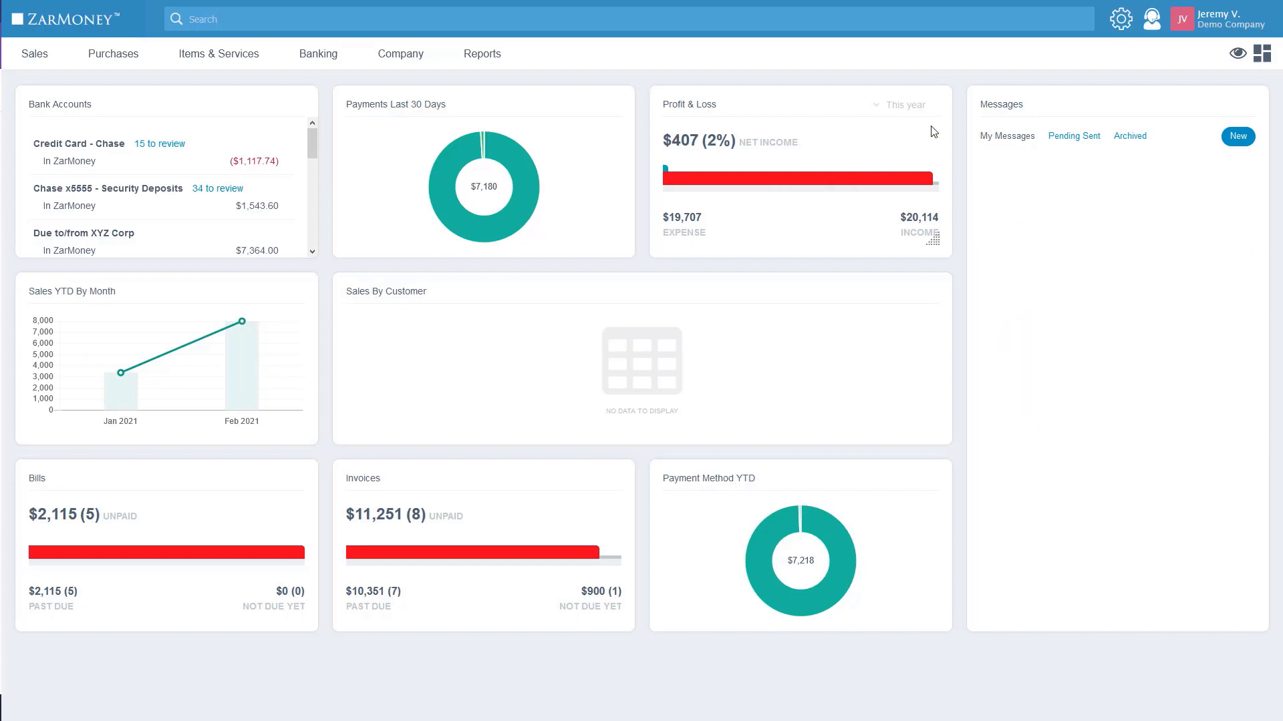
- Open the invoice templates in the company settings
click(1117, 25)
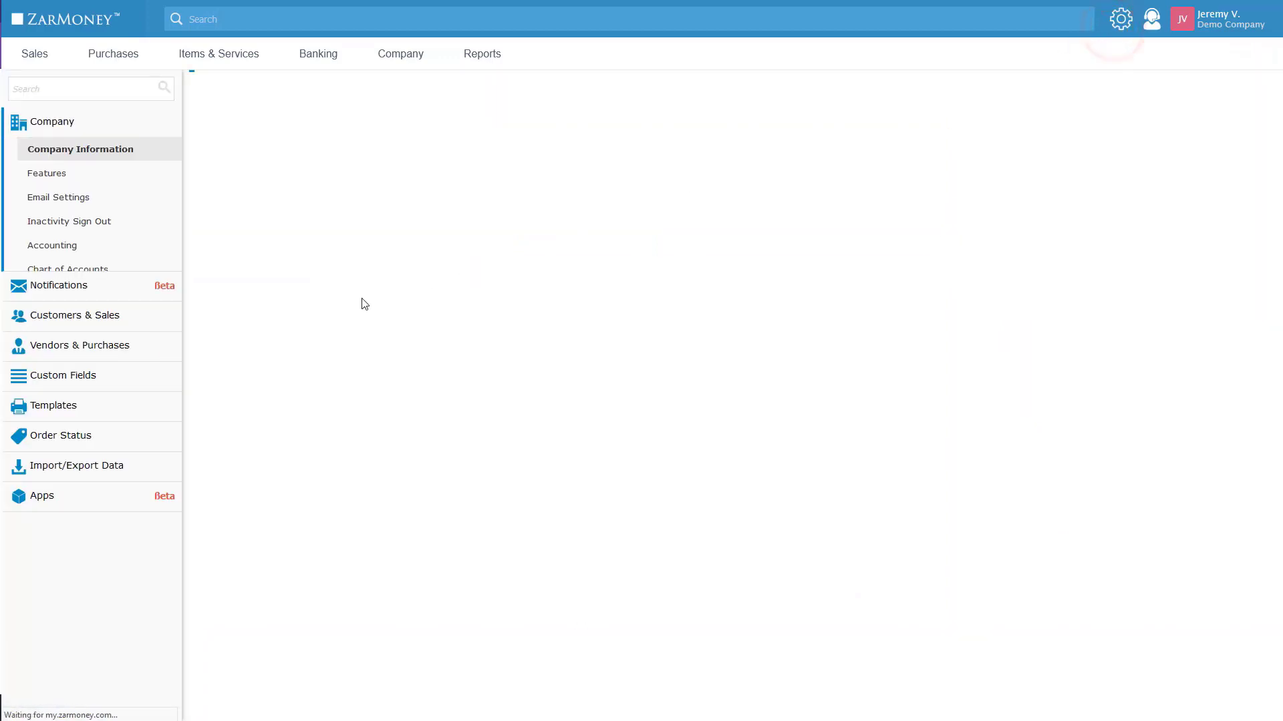
click(60, 588)
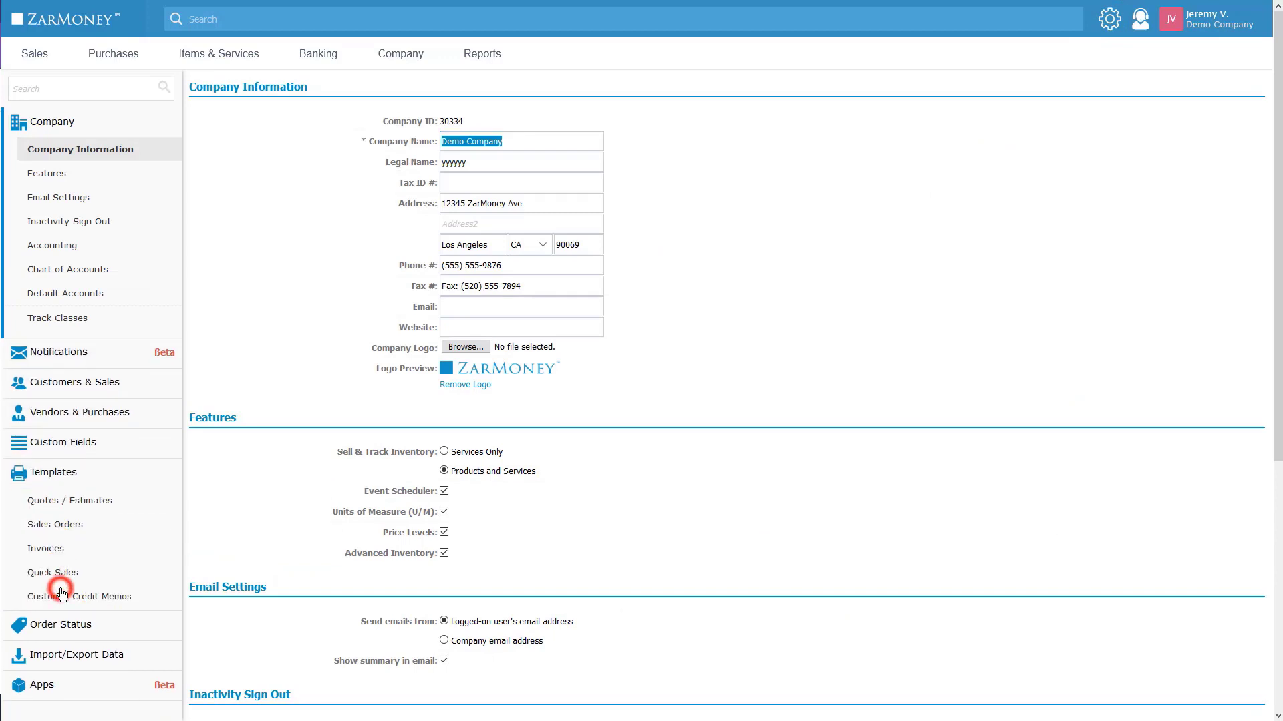
click(53, 354)
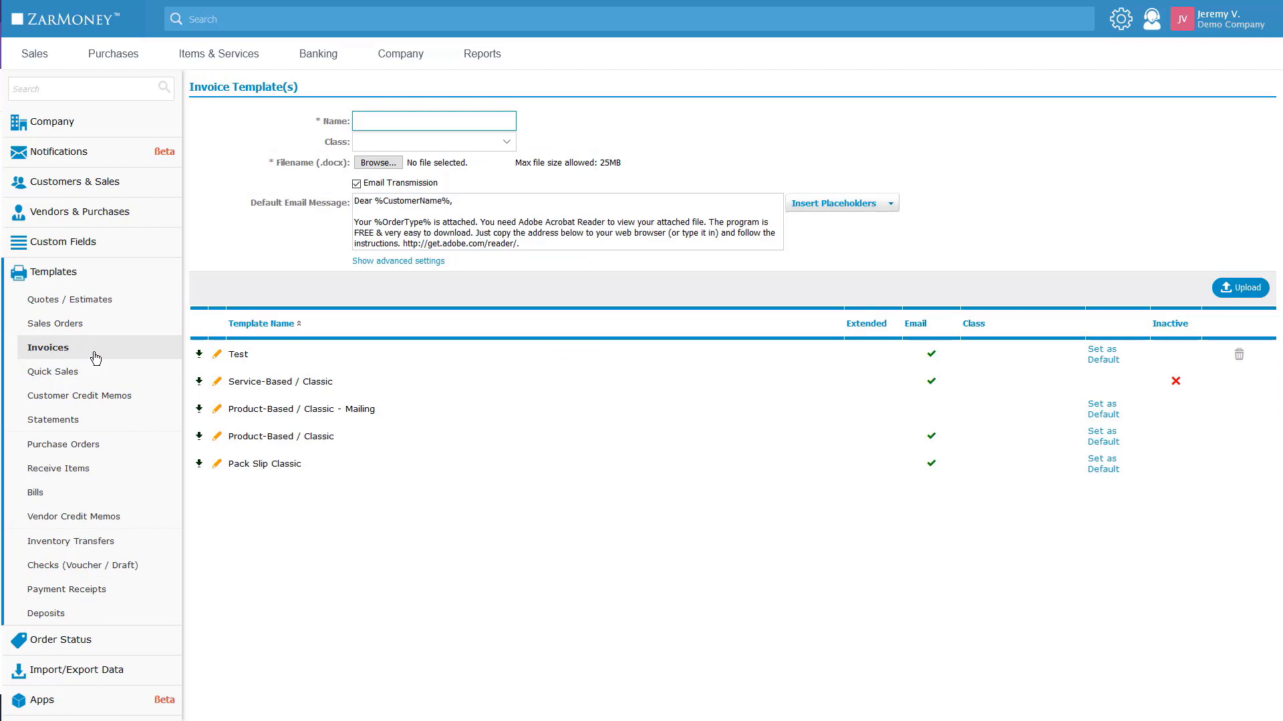
- In the Test template's advanced settings, enable printing of the Customer PO and Ship Date custom fields, and save the template
click(217, 355)
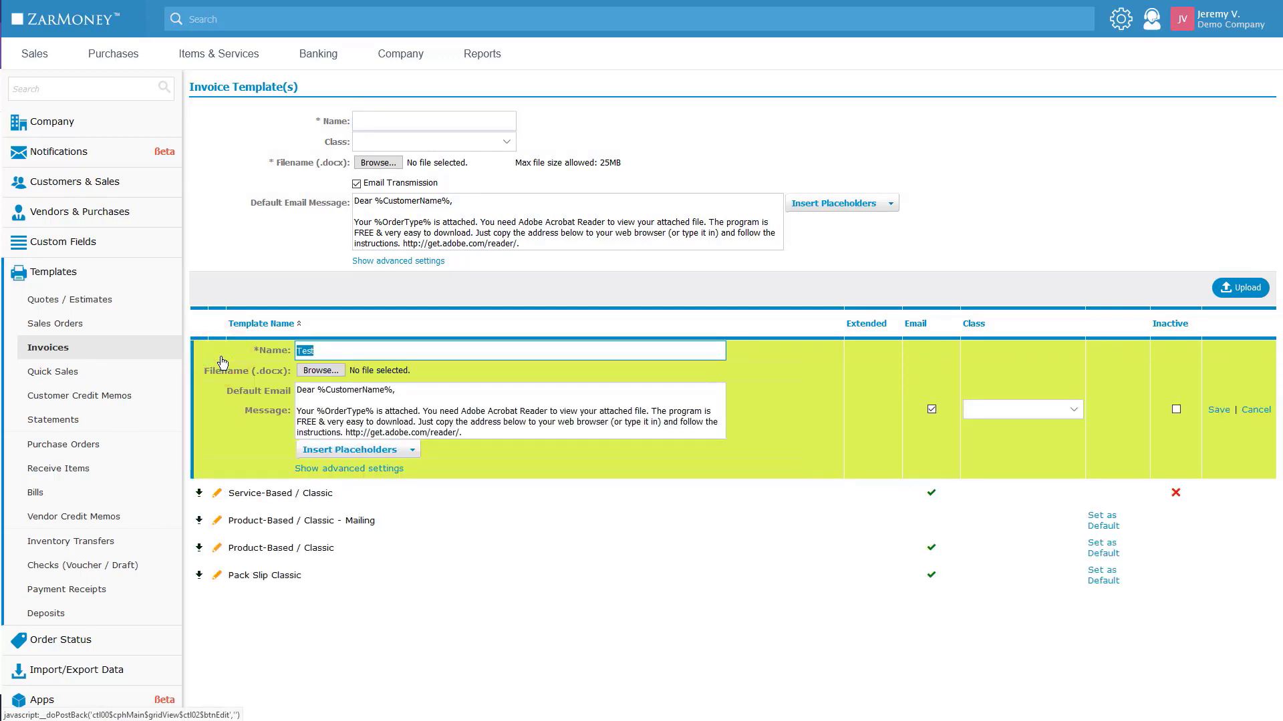
click(306, 469)
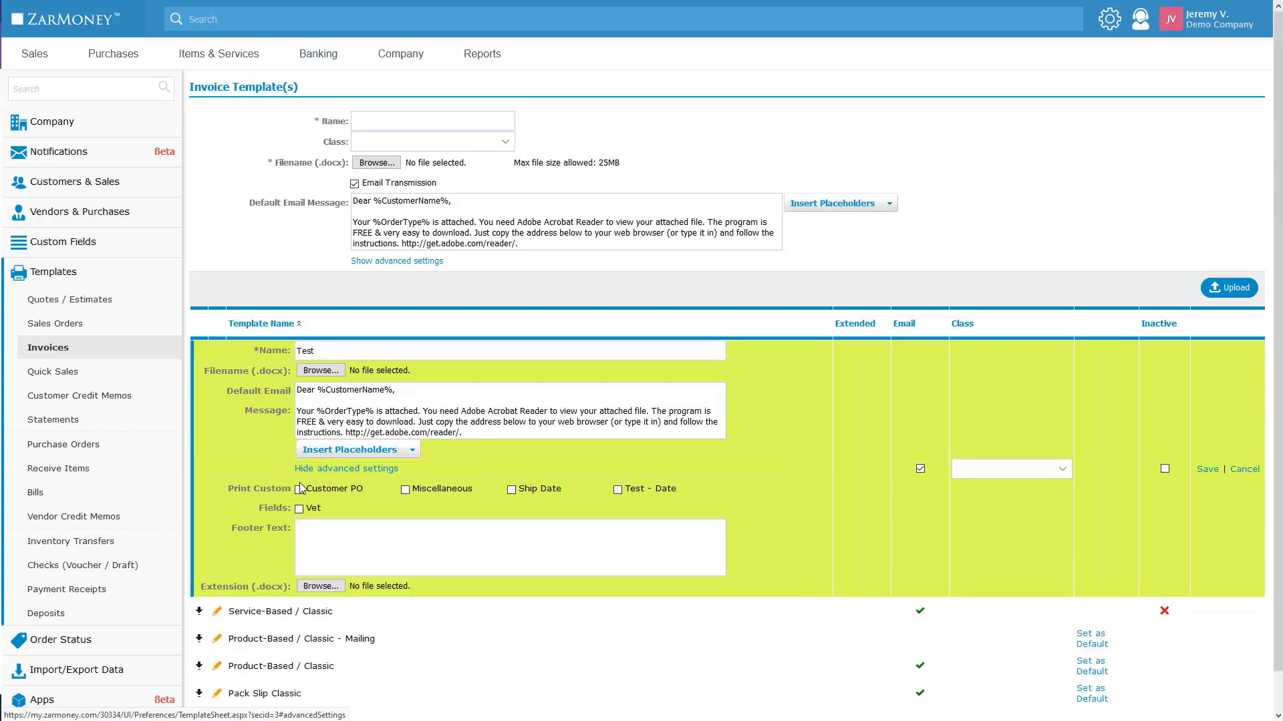
click(299, 489)
click(512, 492)
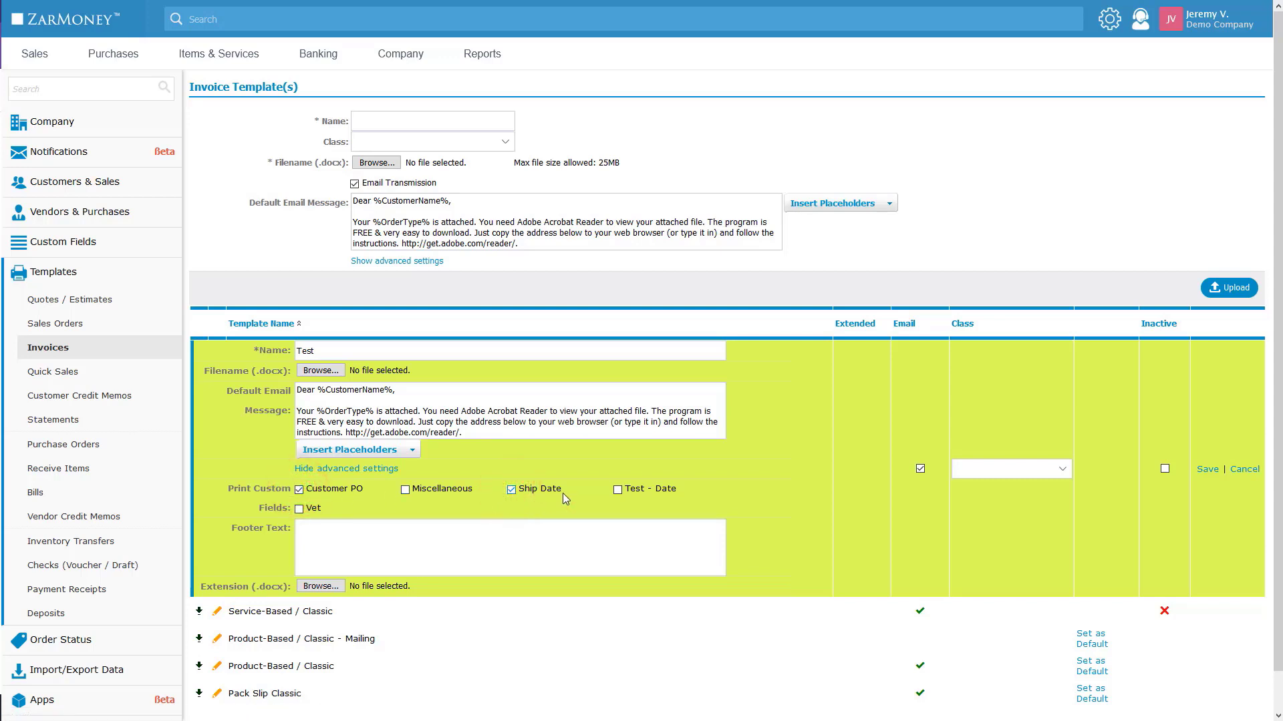
click(1209, 469)
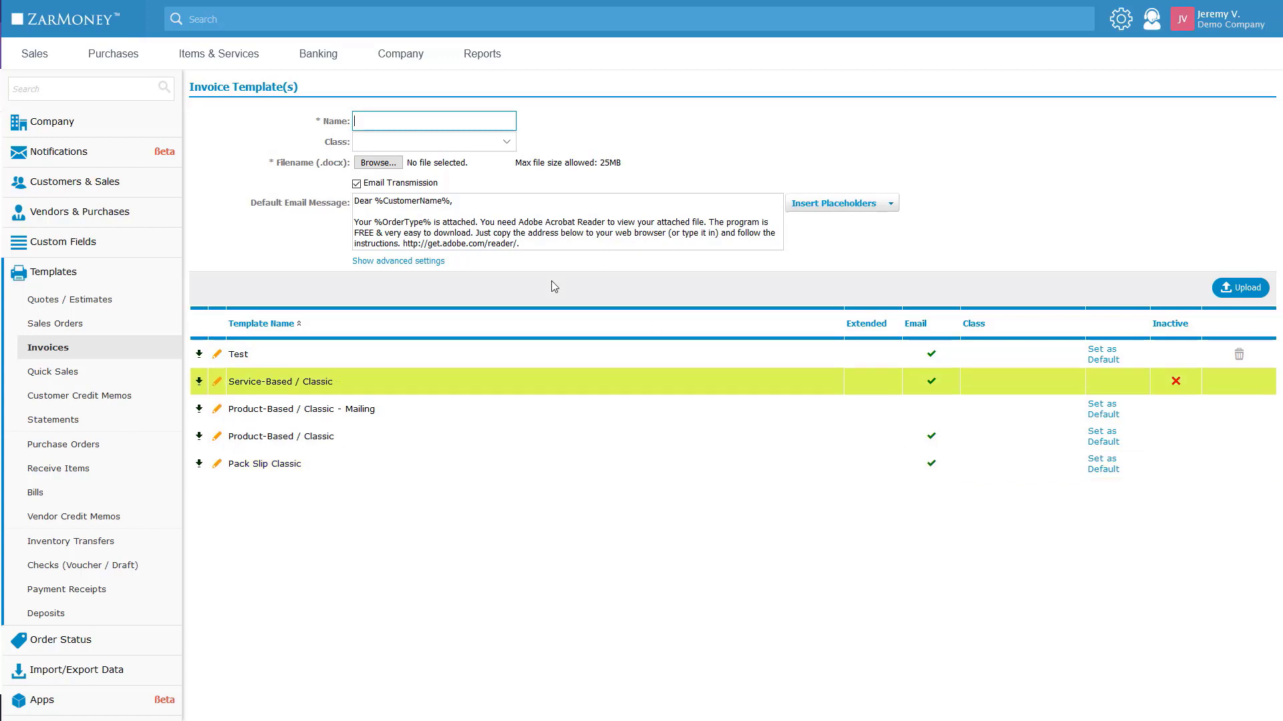
- Reopen the partially paid Test - Customer invoice and check the custom fields in its print preview with the Test template
click(47, 58)
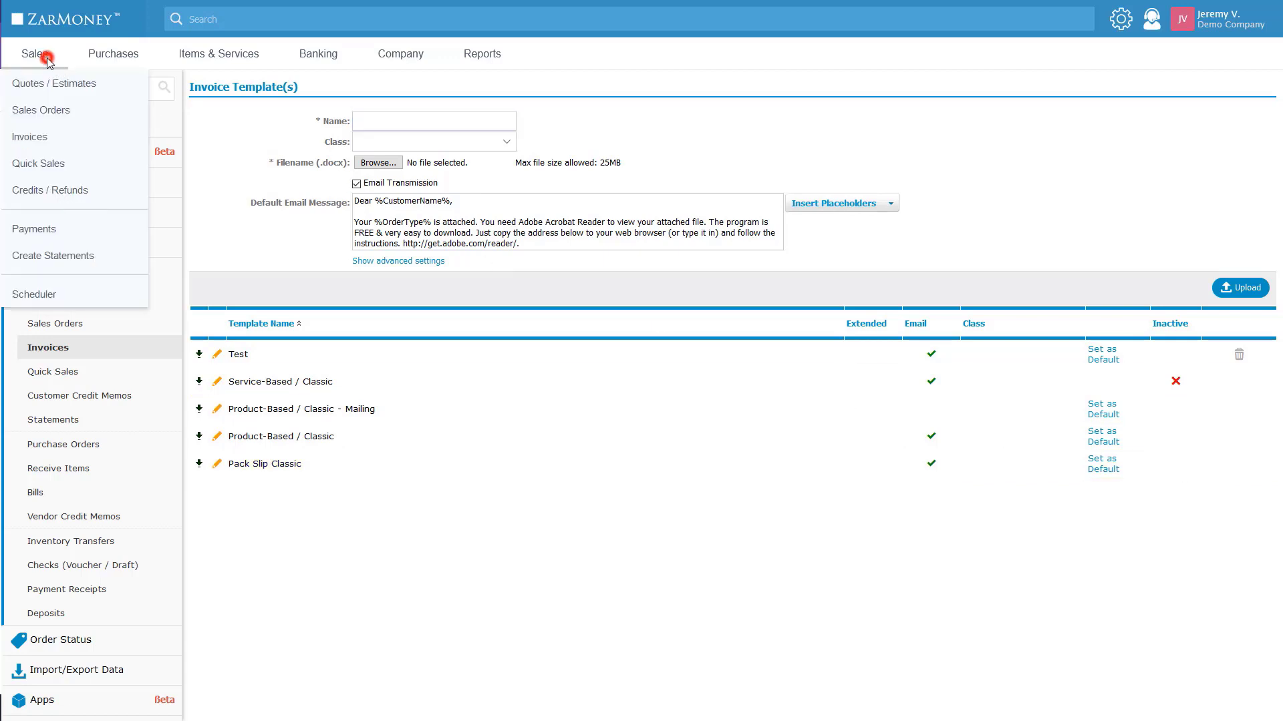
click(38, 130)
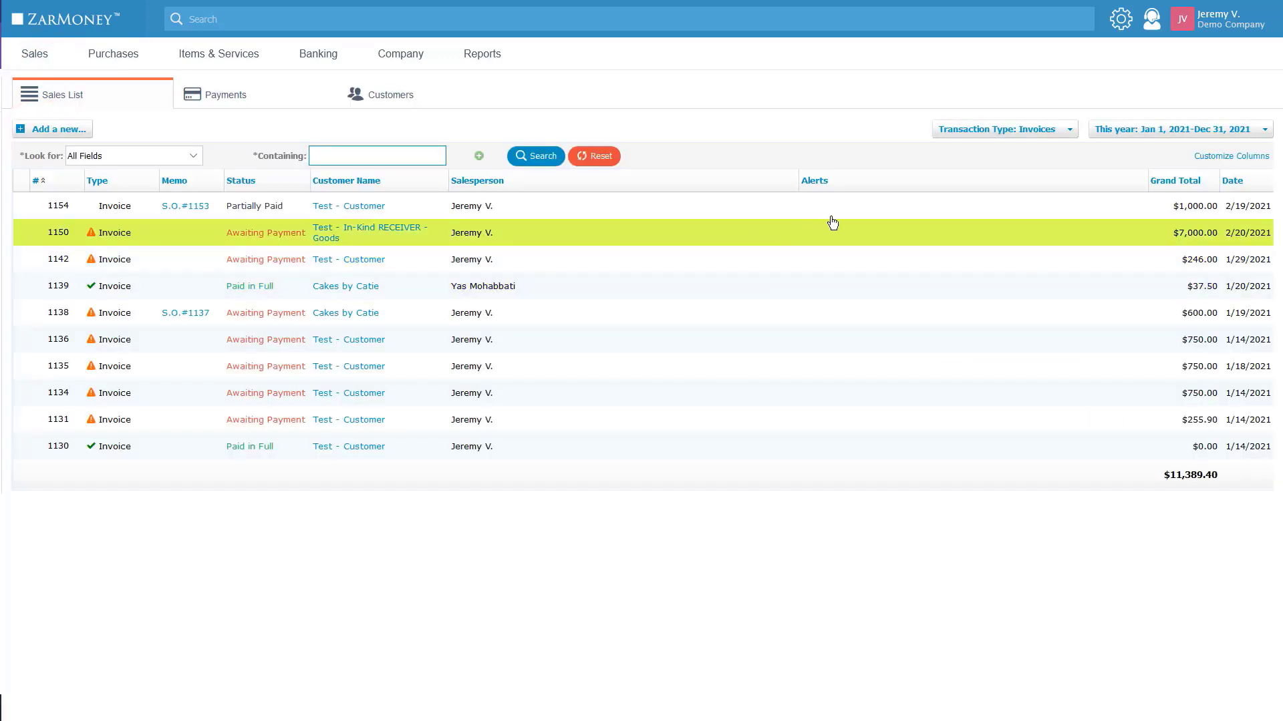
click(891, 203)
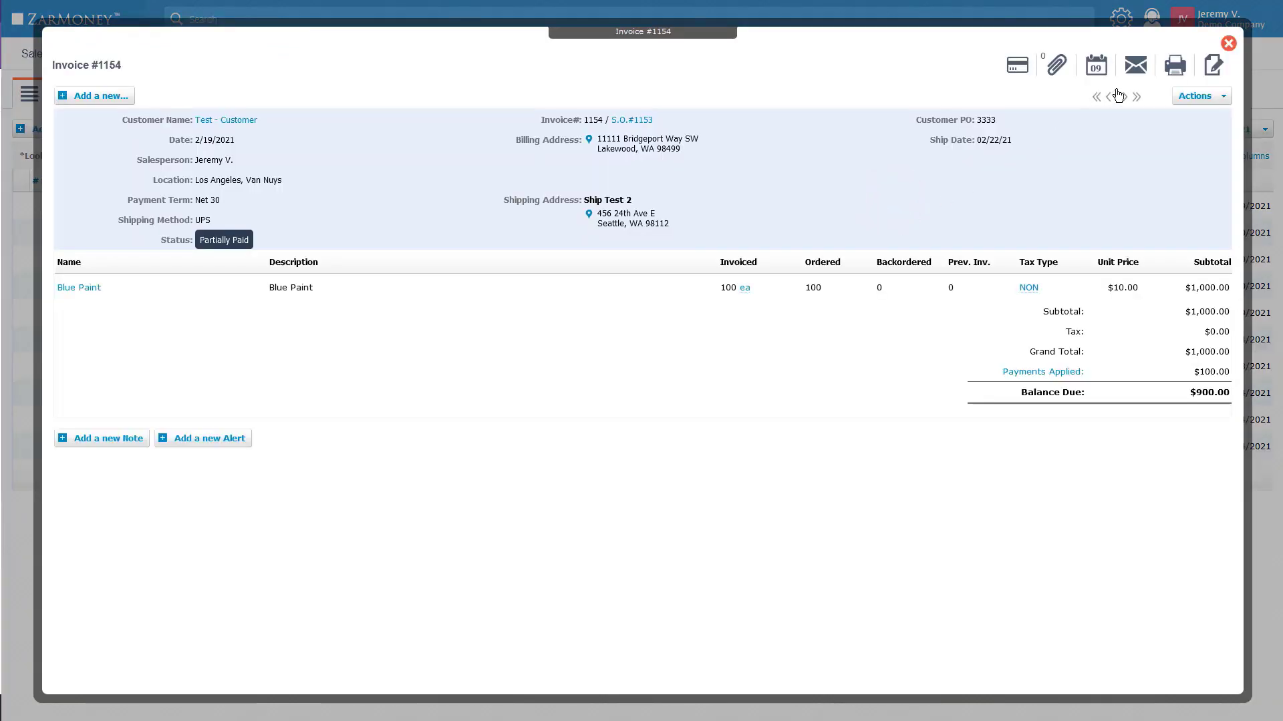
mouse_move(1177, 67)
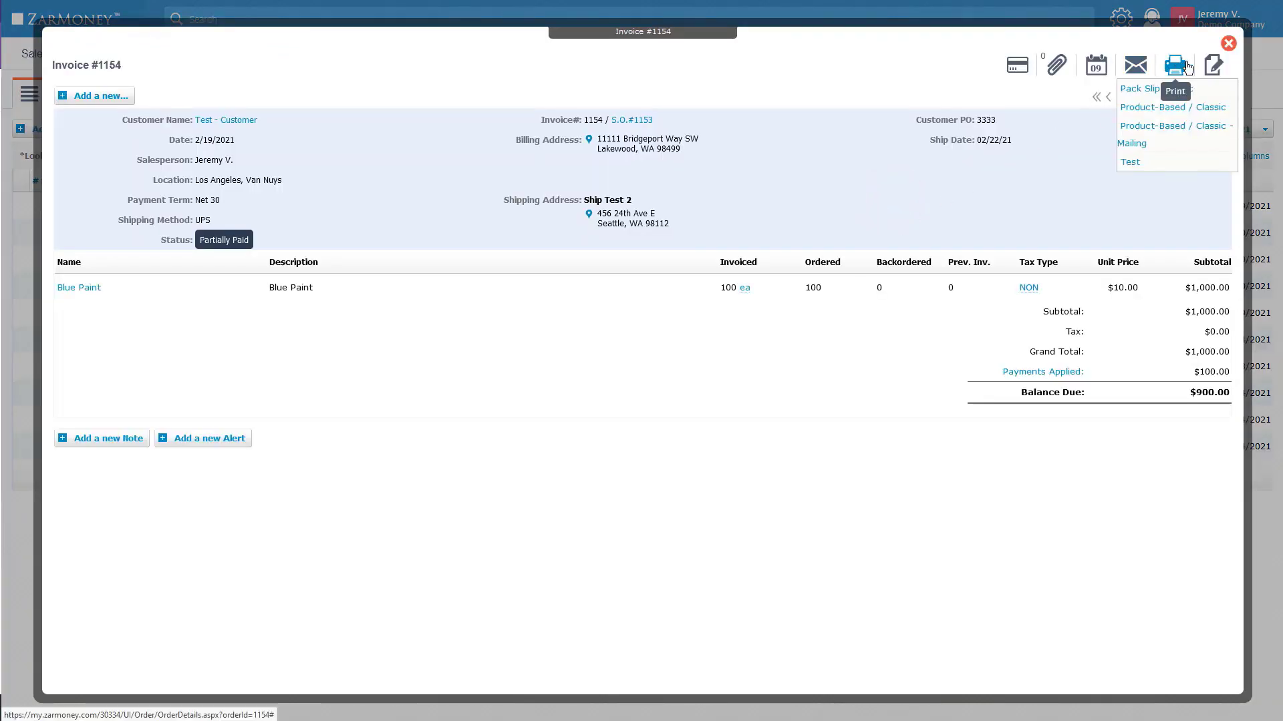
click(1132, 162)
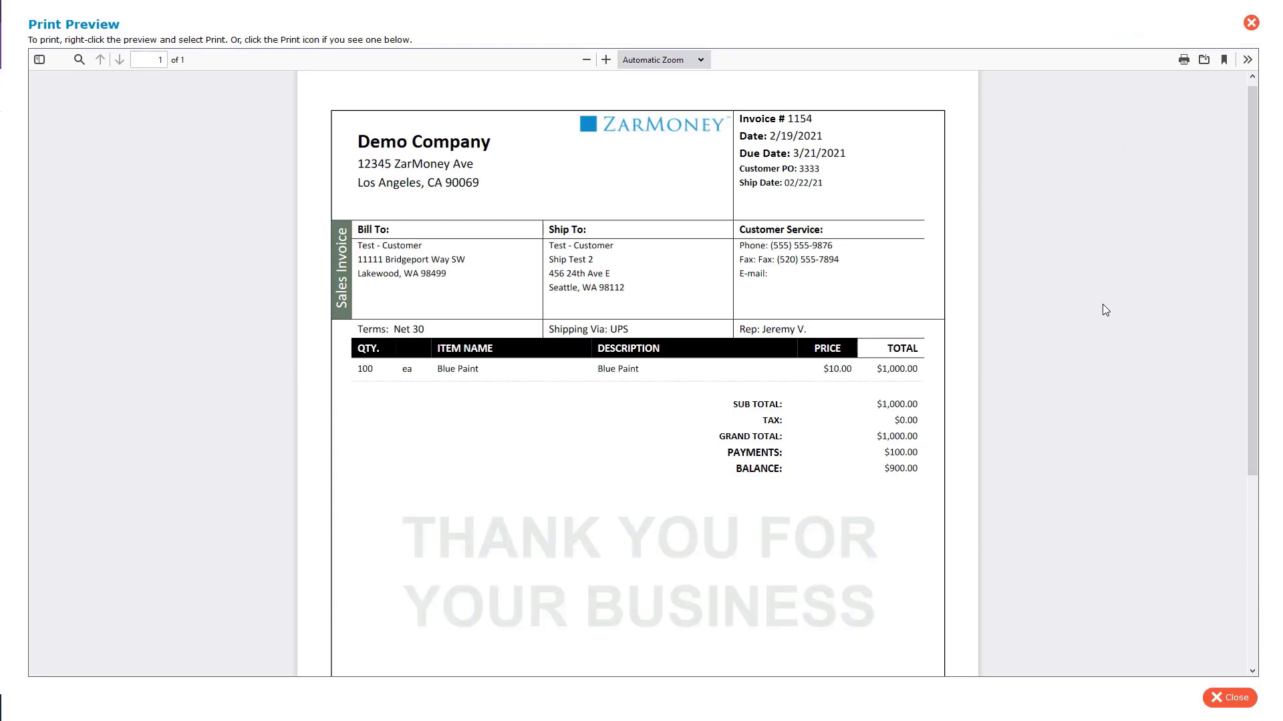
click(829, 169)
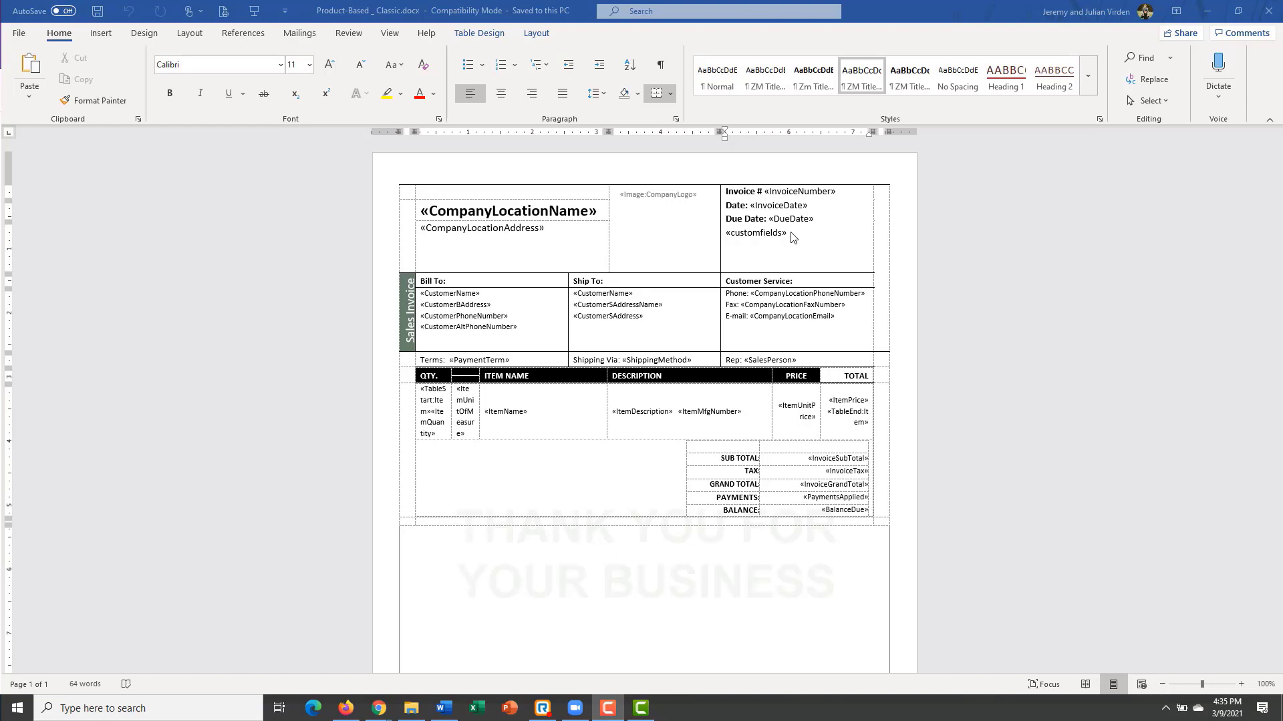
- In the Word template, copy the customfields merge field below the Due Date line
click(791, 238)
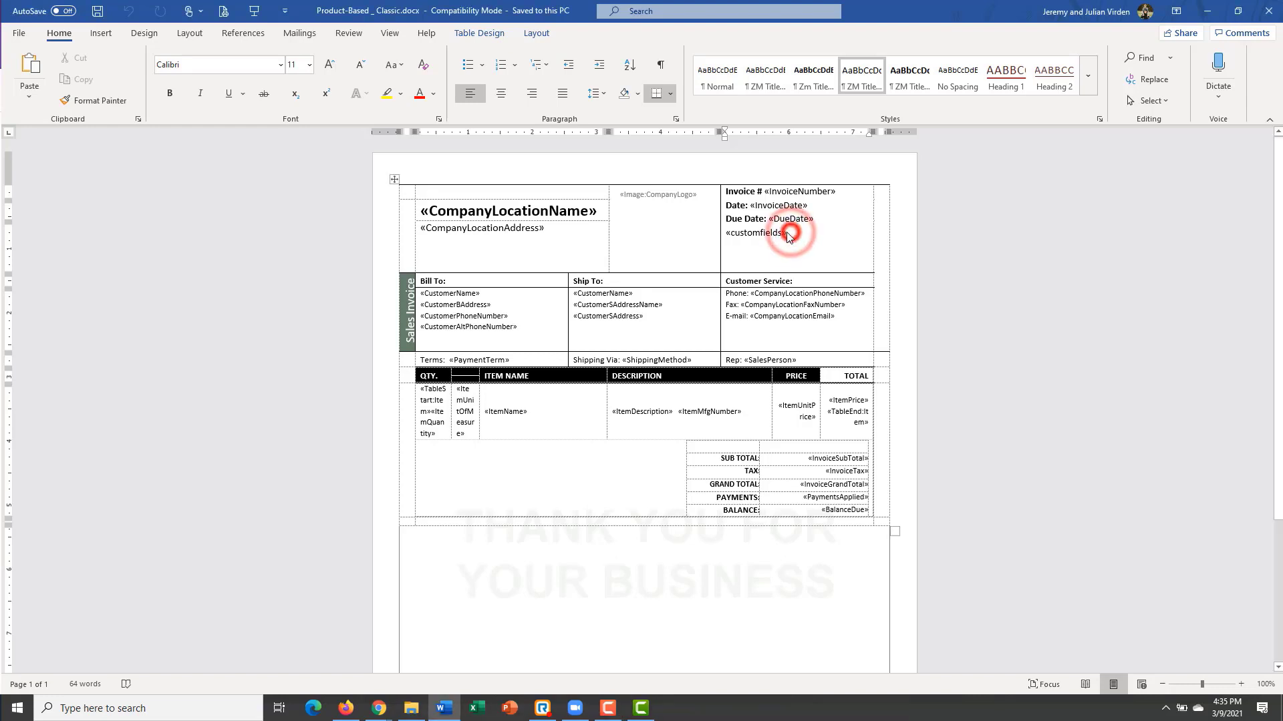
double_click(733, 235)
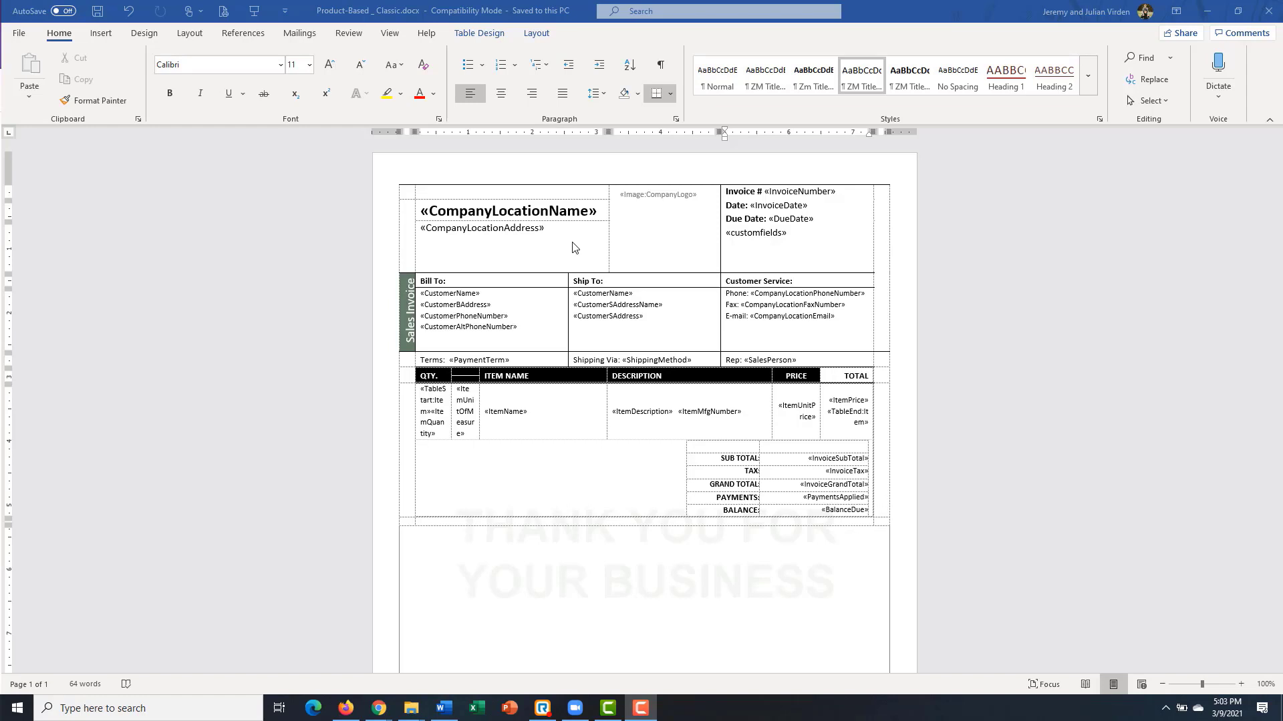
click(790, 233)
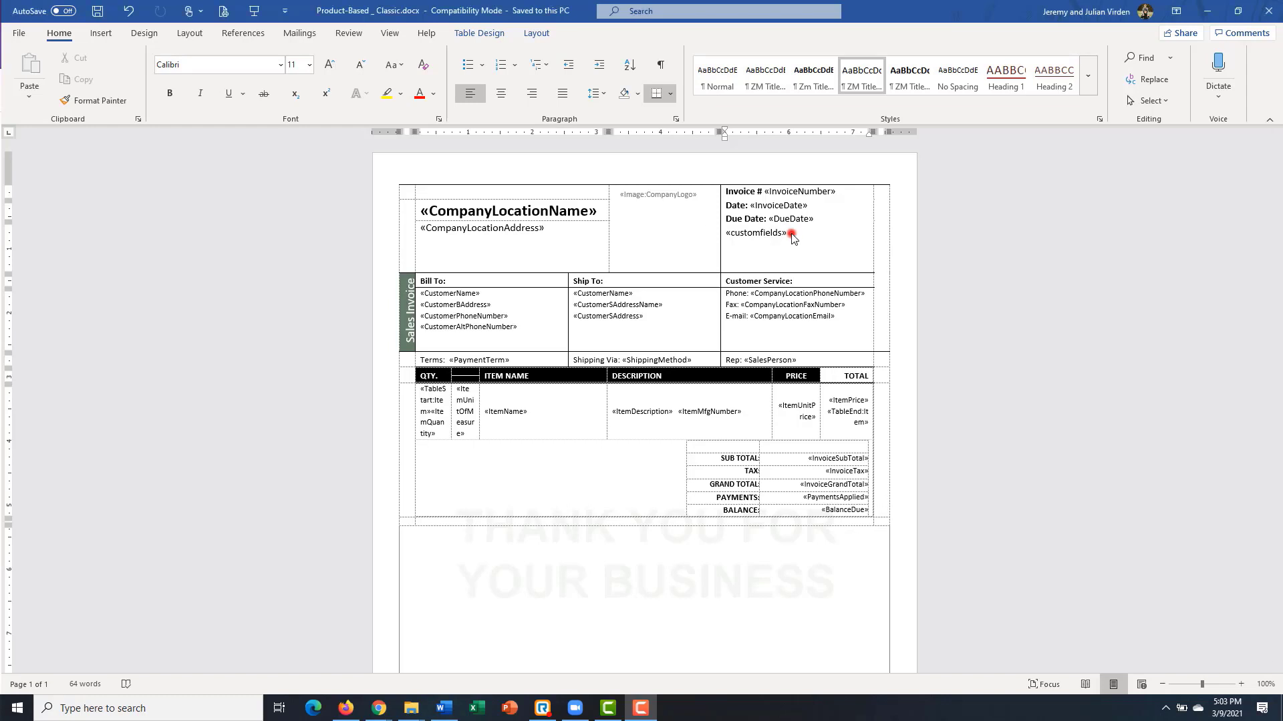
double_click(788, 233)
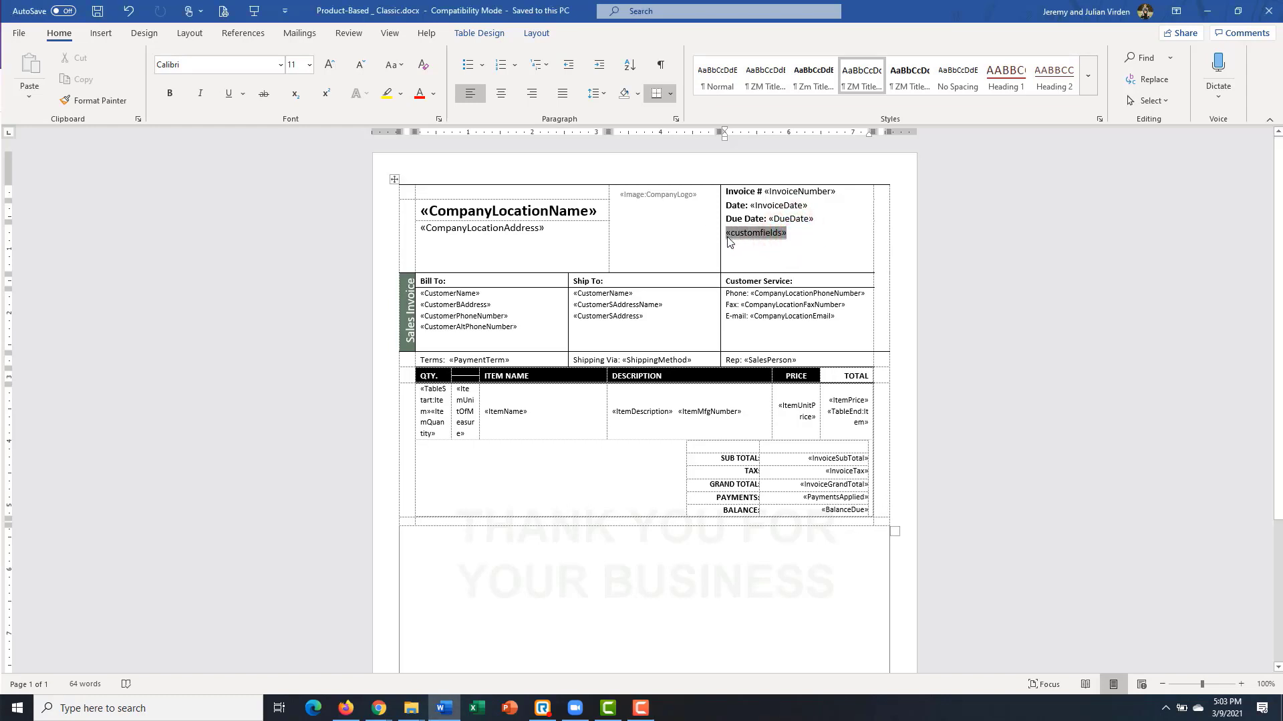
key(ctrl+c)
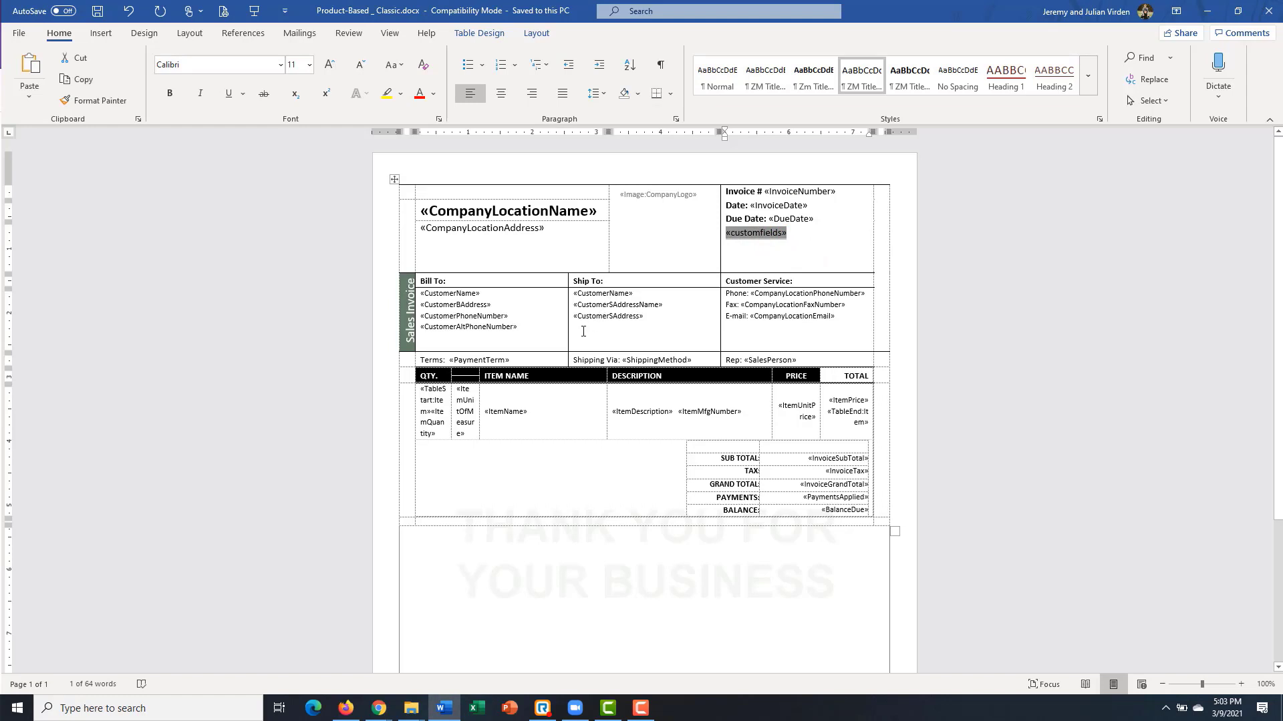
- Add a line below the shipping address with the label "Ship Date:" and paste the customfields merge field after it
click(648, 317)
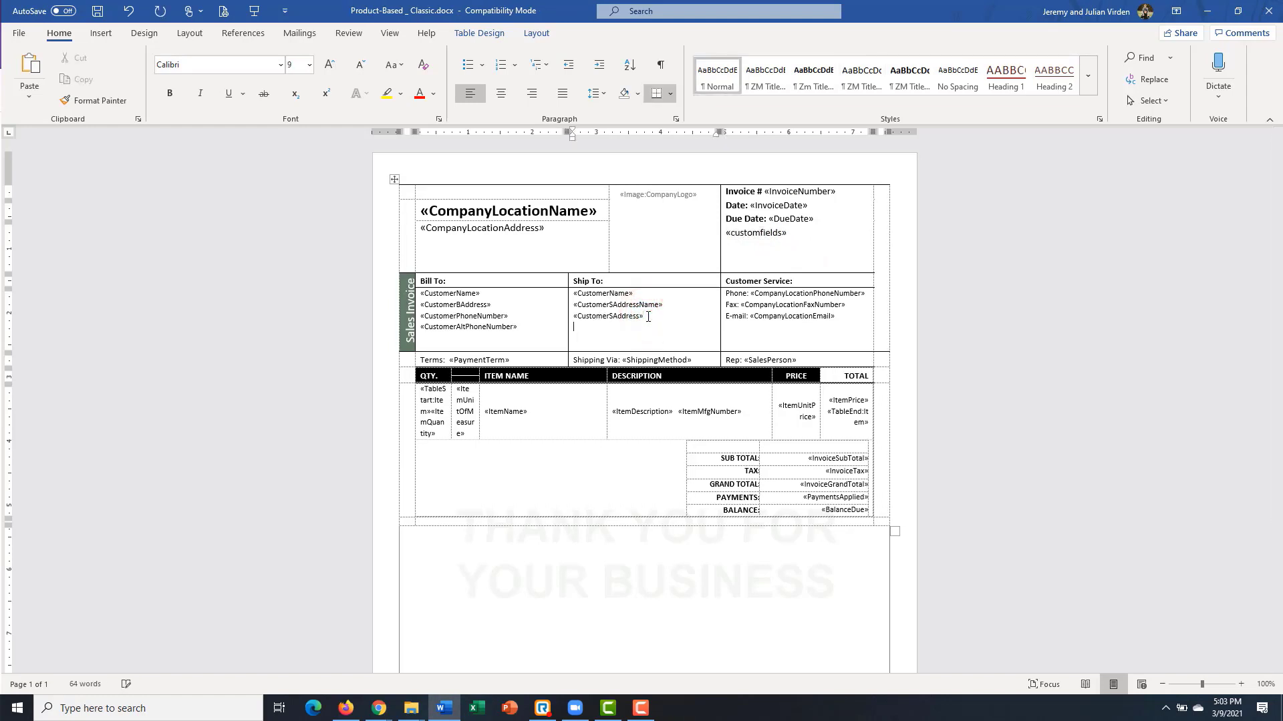
key(Return)
text(Ship Date:)
key(ctrl+v)
- Edit the field code on the Ship Date line so the merge field reads "UDT:Ship Date", and update the field
drag(660, 326, 620, 328)
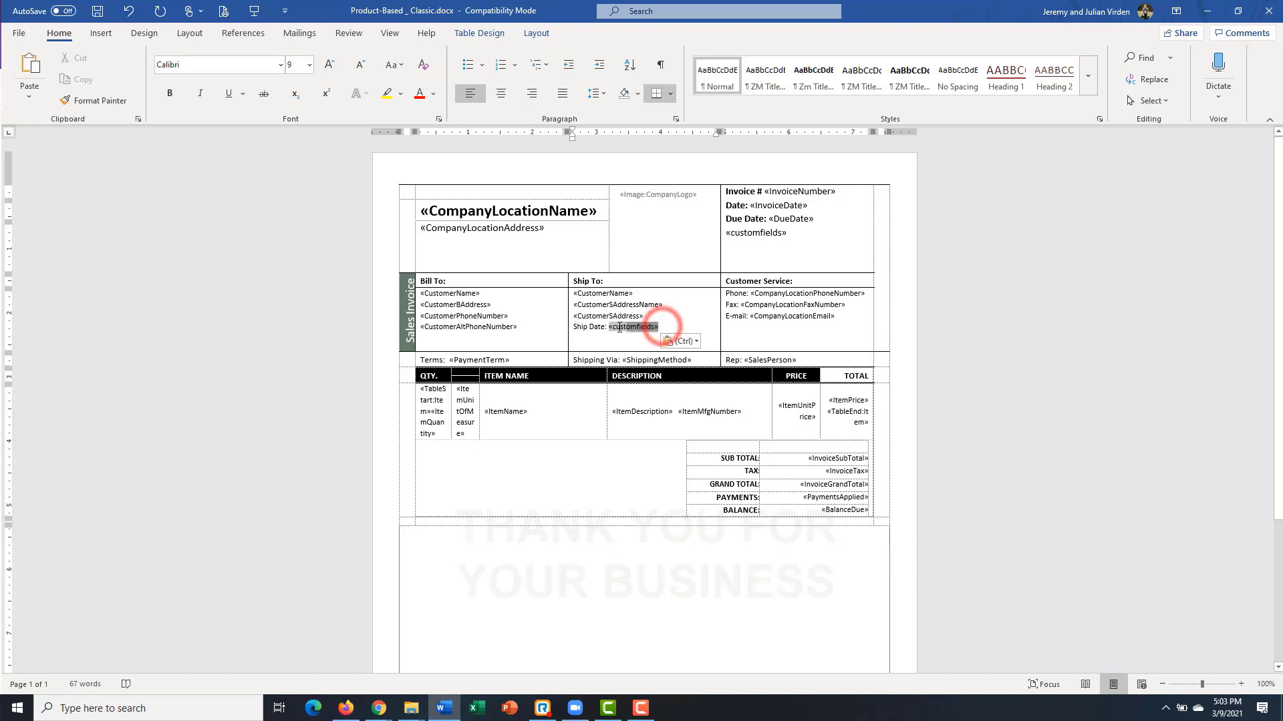
right_click(618, 327)
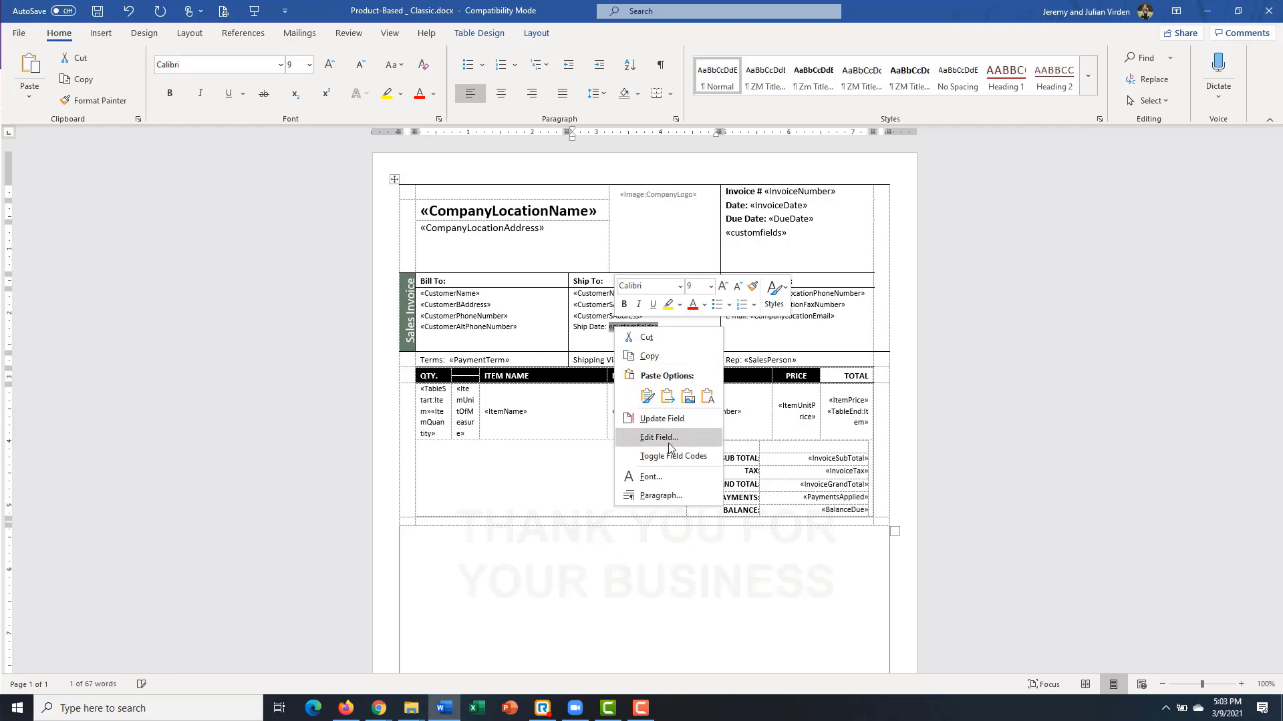
click(671, 456)
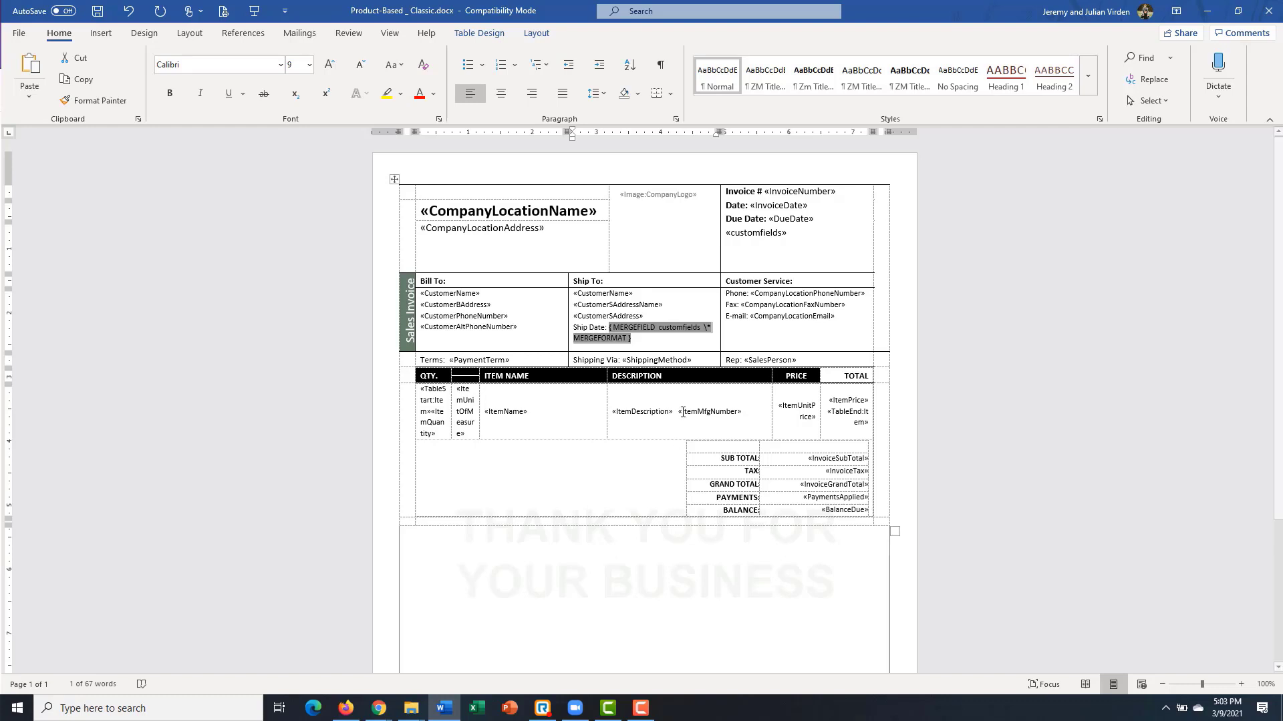
click(662, 327)
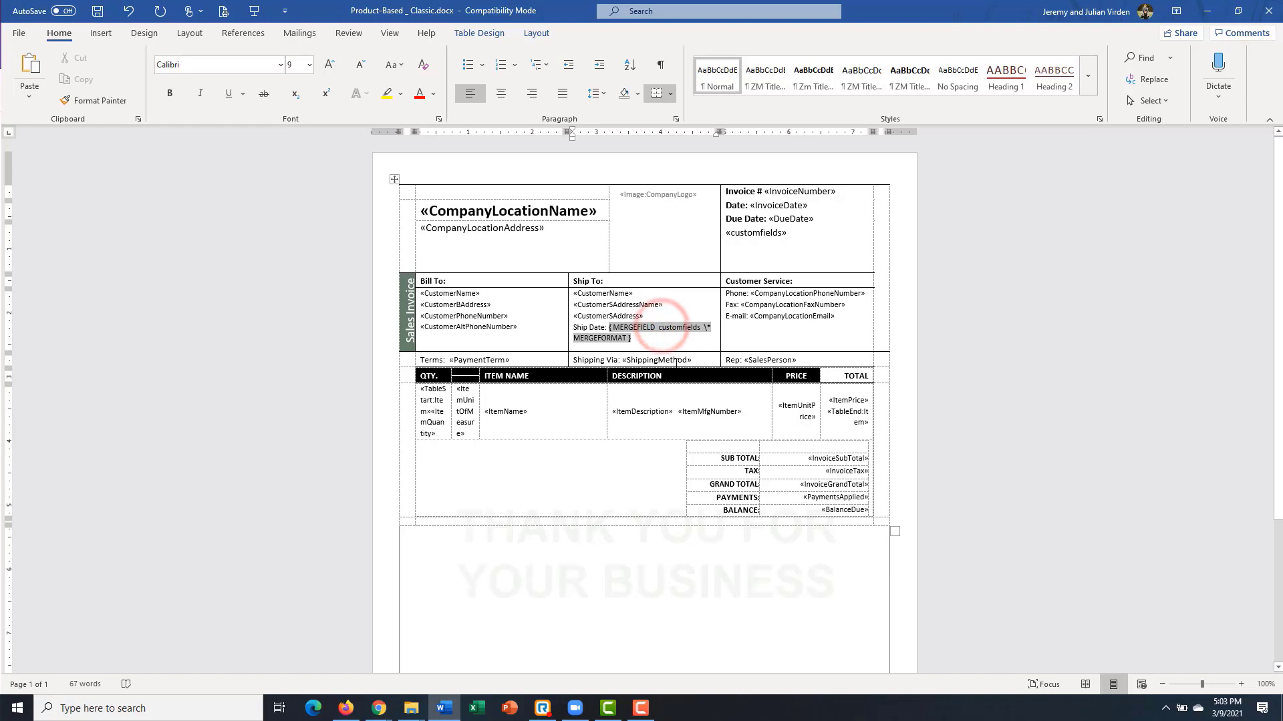
key(Delete)
key(Delete)
key(Delete)
key(Delete)
key(Delete)
key(Delete)
key(Delete)
key(Delete)
key(Delete)
key(Delete)
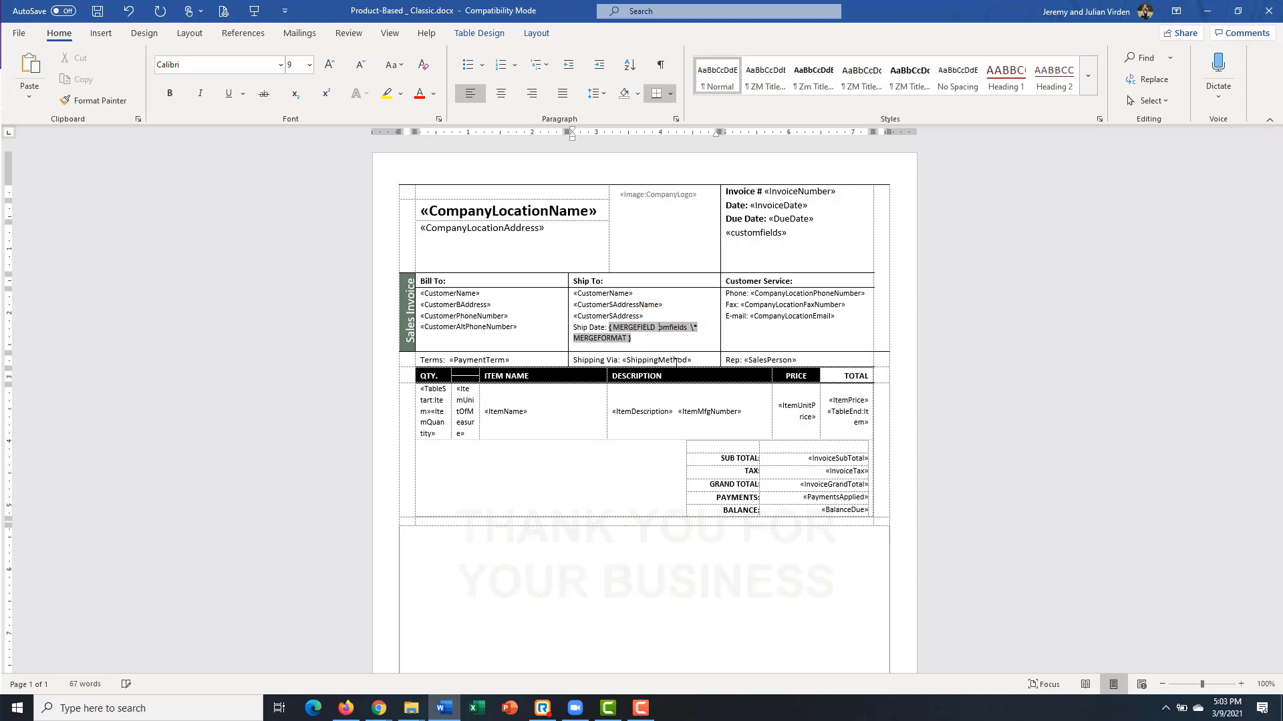
key(Delete)
key(Delete)
text("UDT:Ship Date")
right_click(673, 328)
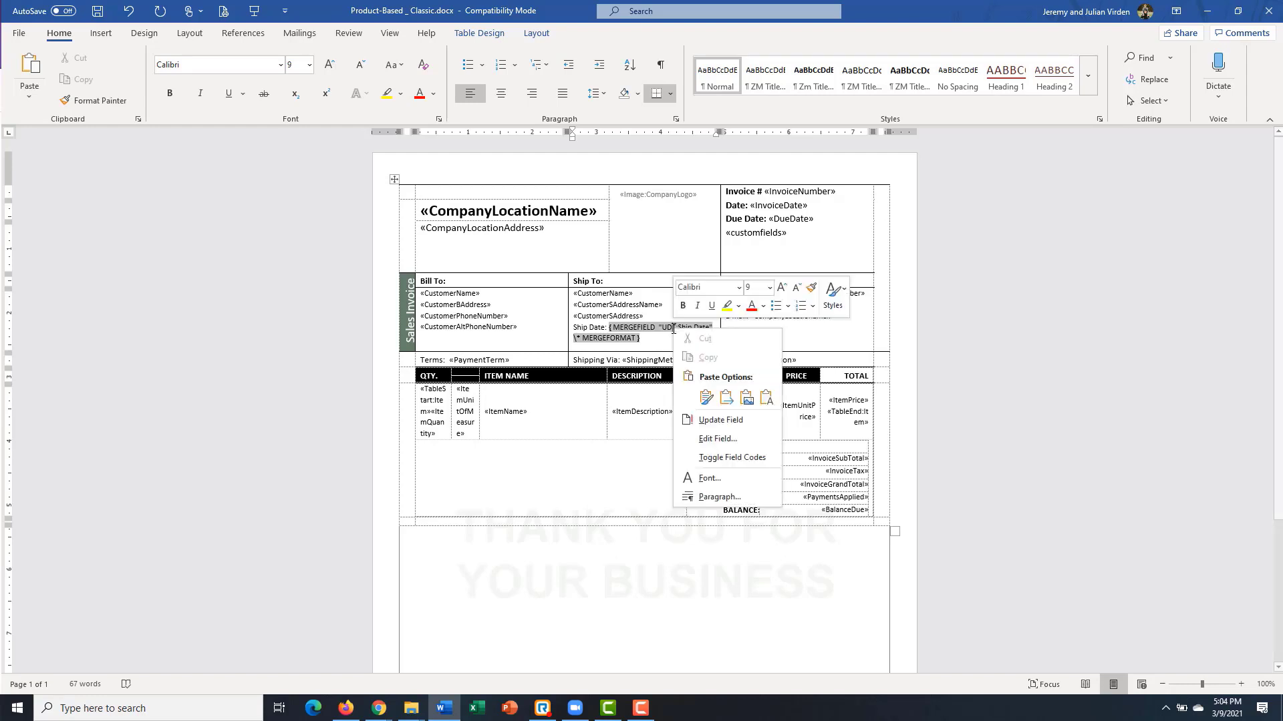
click(724, 420)
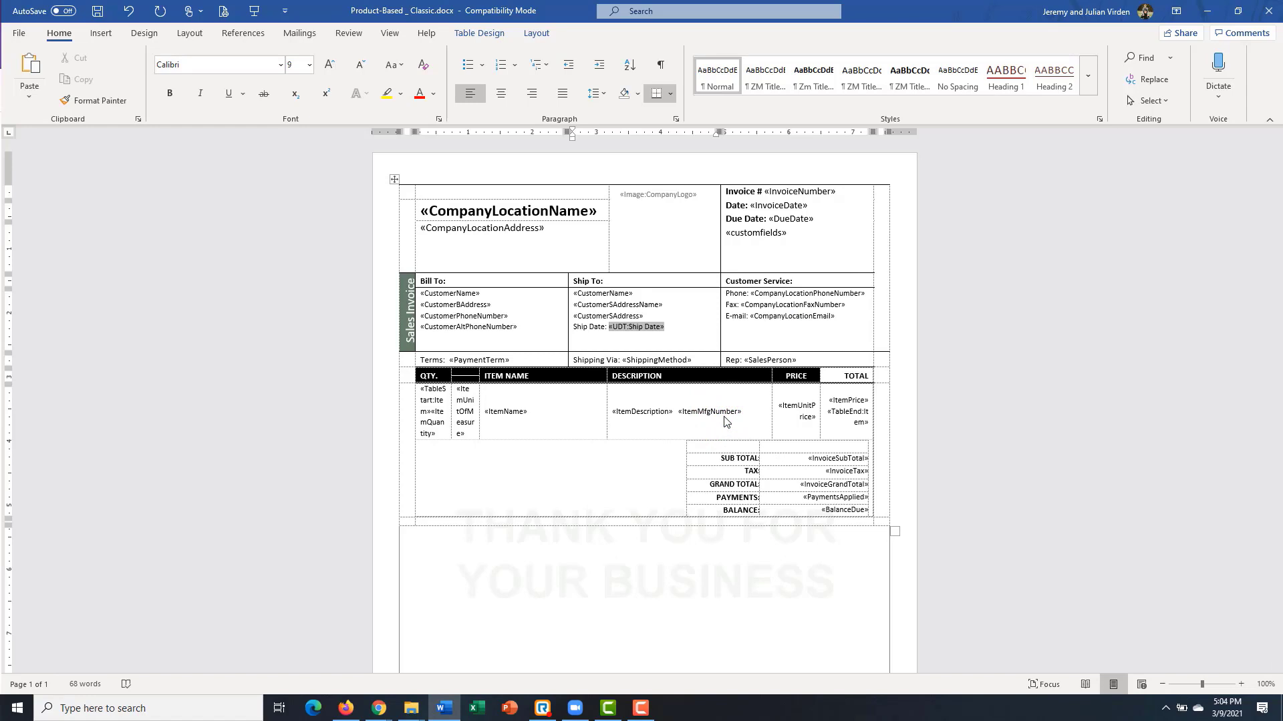
- Insert the label "Customer PO:" before the customfields merge field under the Due Date line
click(795, 230)
key(BackSpace)
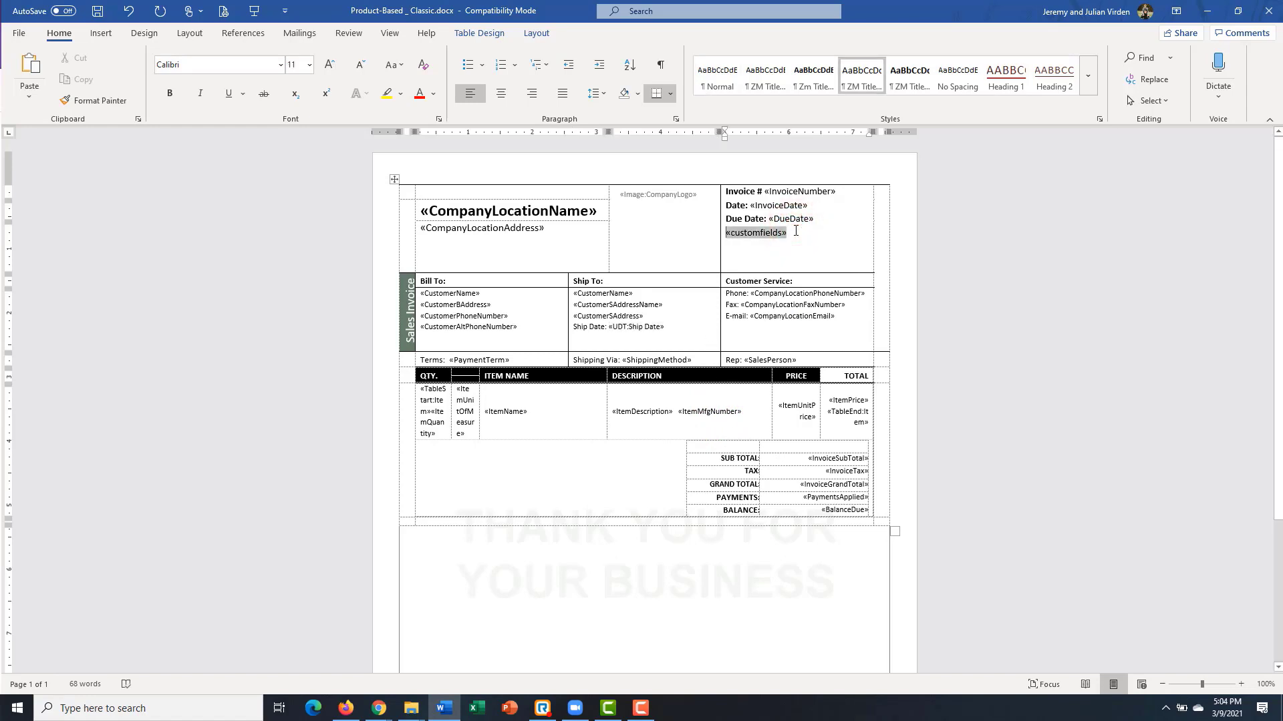
key(Left)
text(Customer)
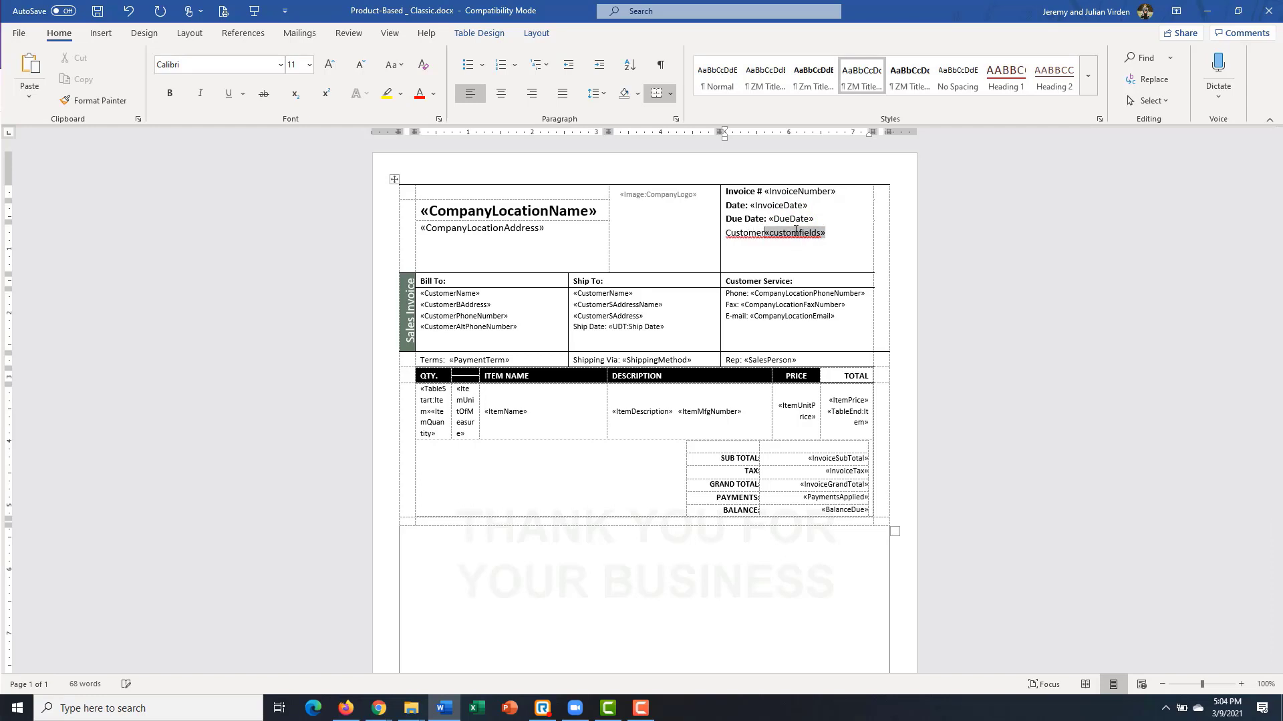
text( PO:)
- Edit the field code after the "Customer PO:" label so the merge field reads "UDT:Customer PO", update the field, and save the template
click(849, 233)
double_click(790, 233)
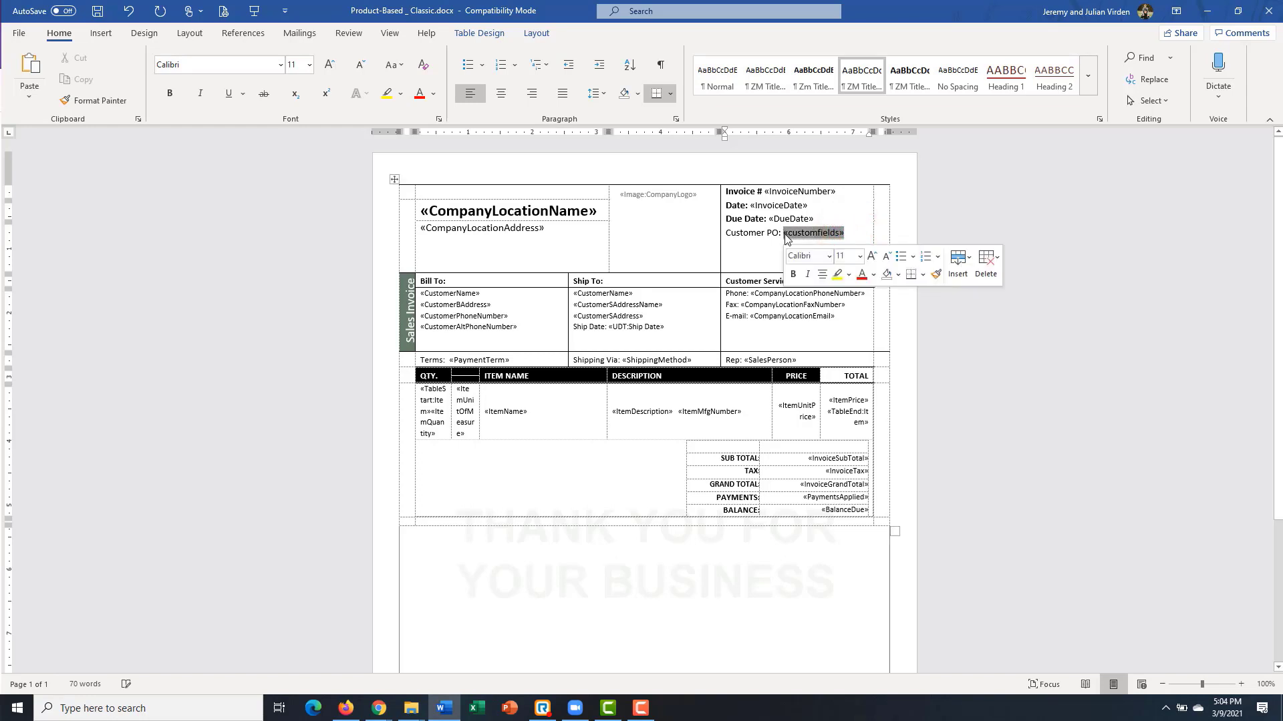
right_click(789, 237)
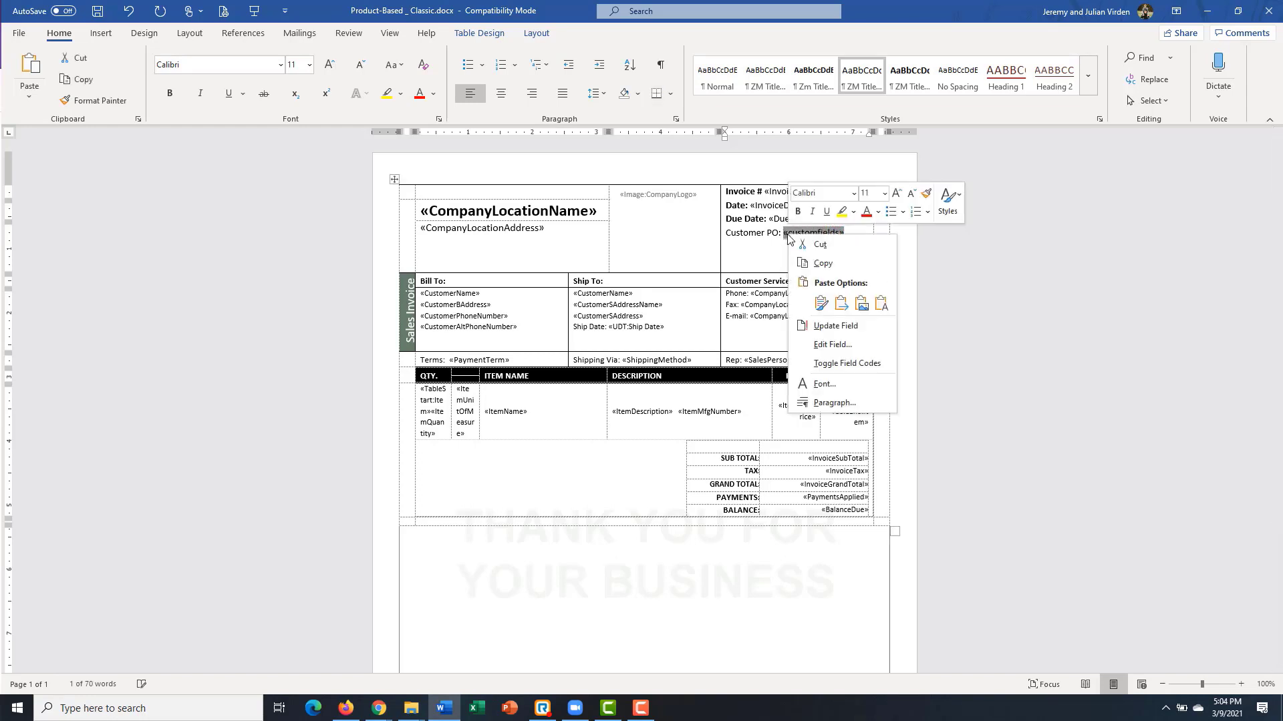
click(828, 363)
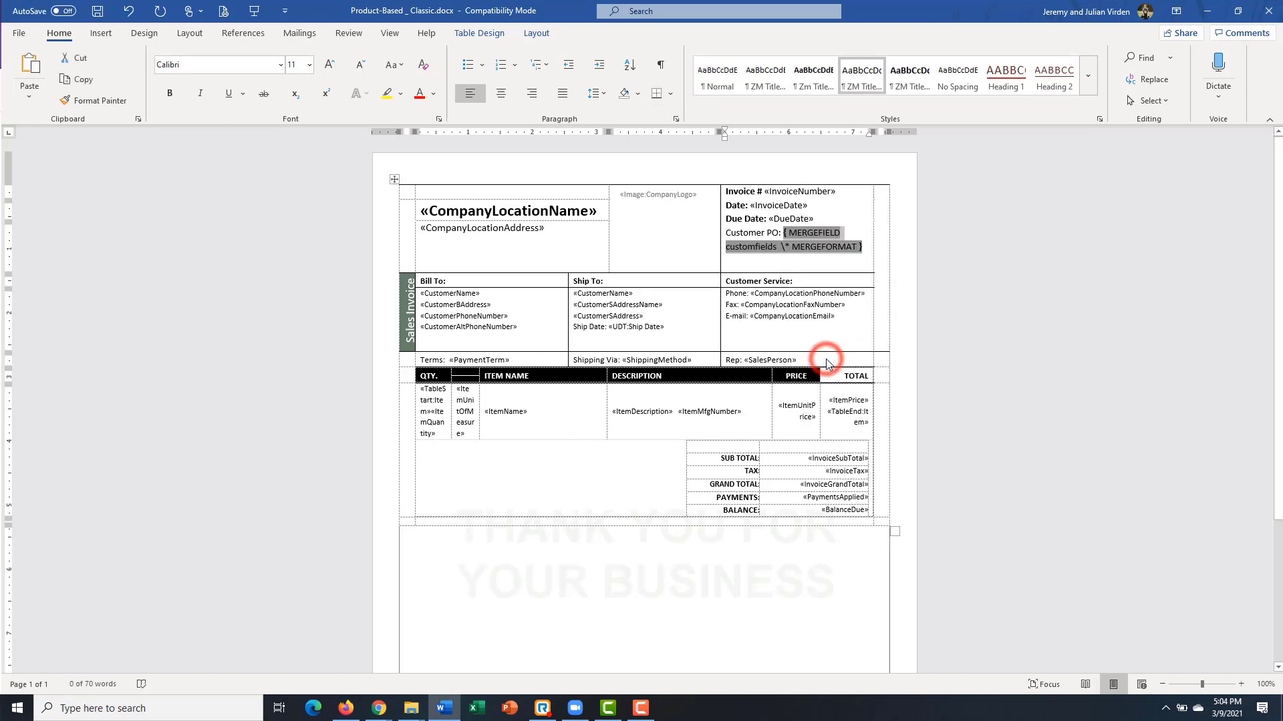
click(730, 247)
key(Delete)
key(Delete)
key(Delete)
key(Delete)
key(Delete)
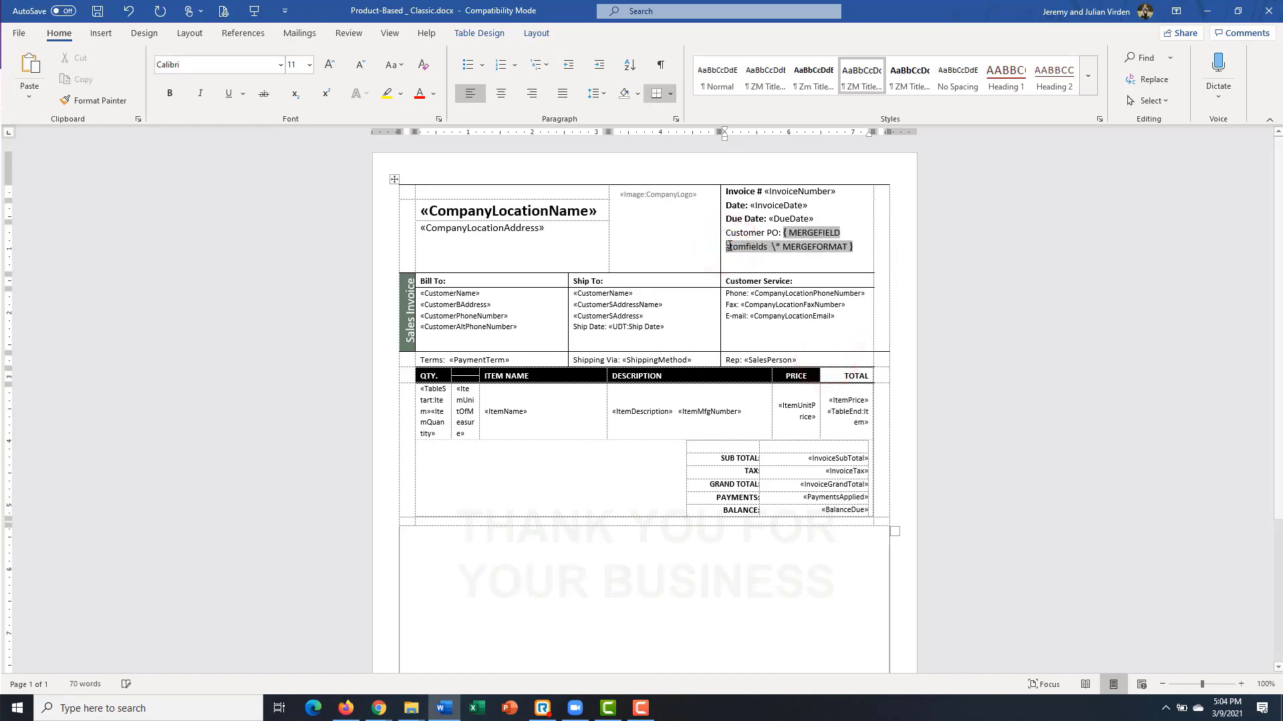
key(Delete)
key(Delete)
key(Delete)
key(Delete)
key(Delete)
key(Delete)
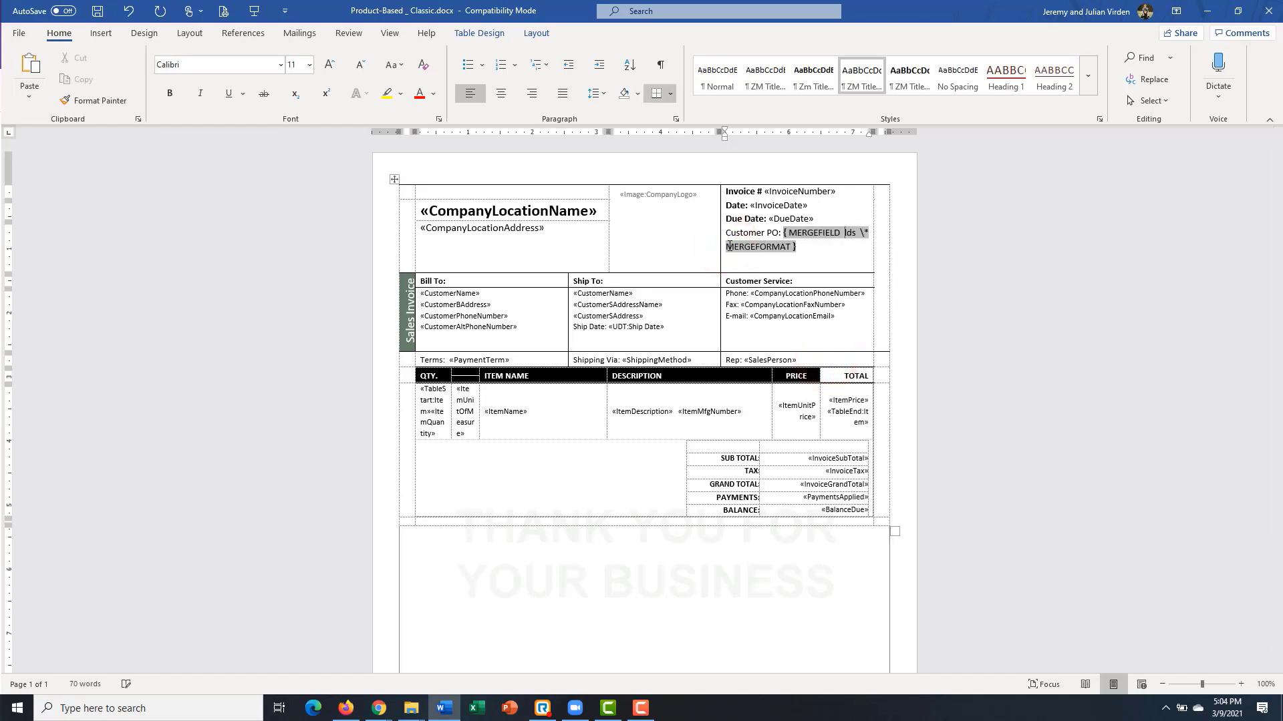
key(Delete)
text("UDT")
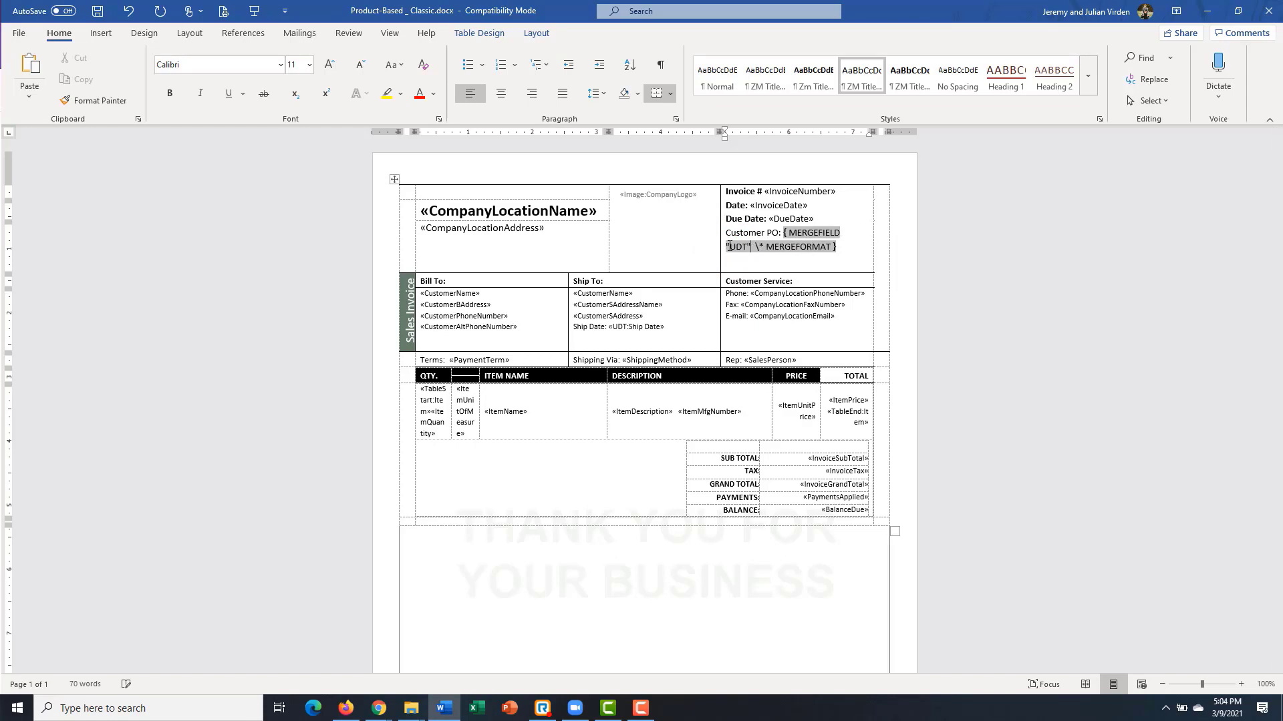
key(BackSpace)
text(:Cuo)
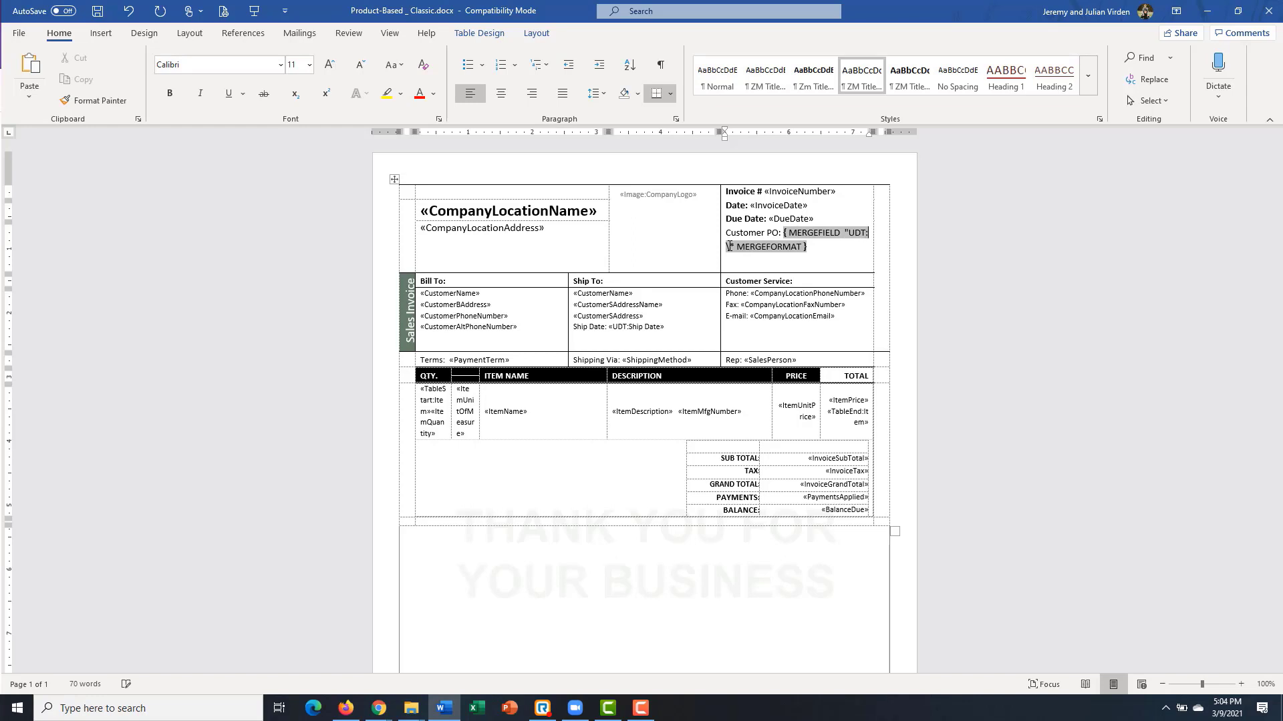
key(BackSpace)
text(stomer)
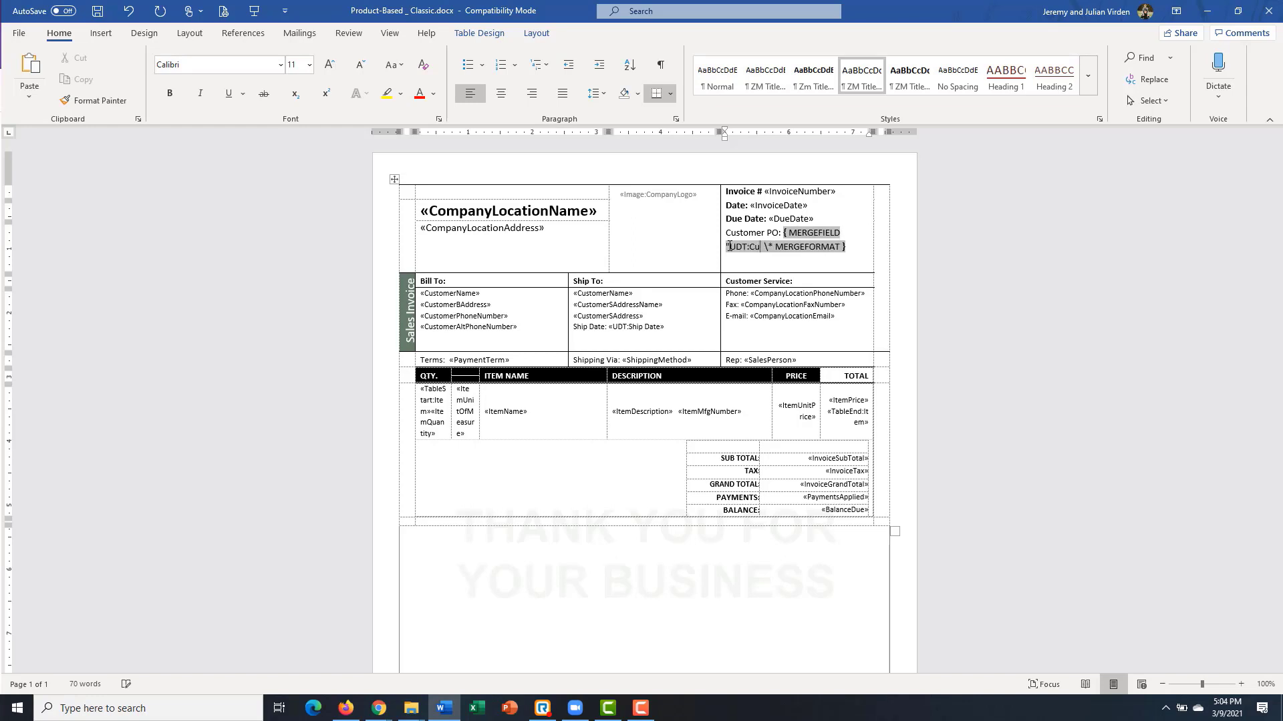
text( PO" \*)
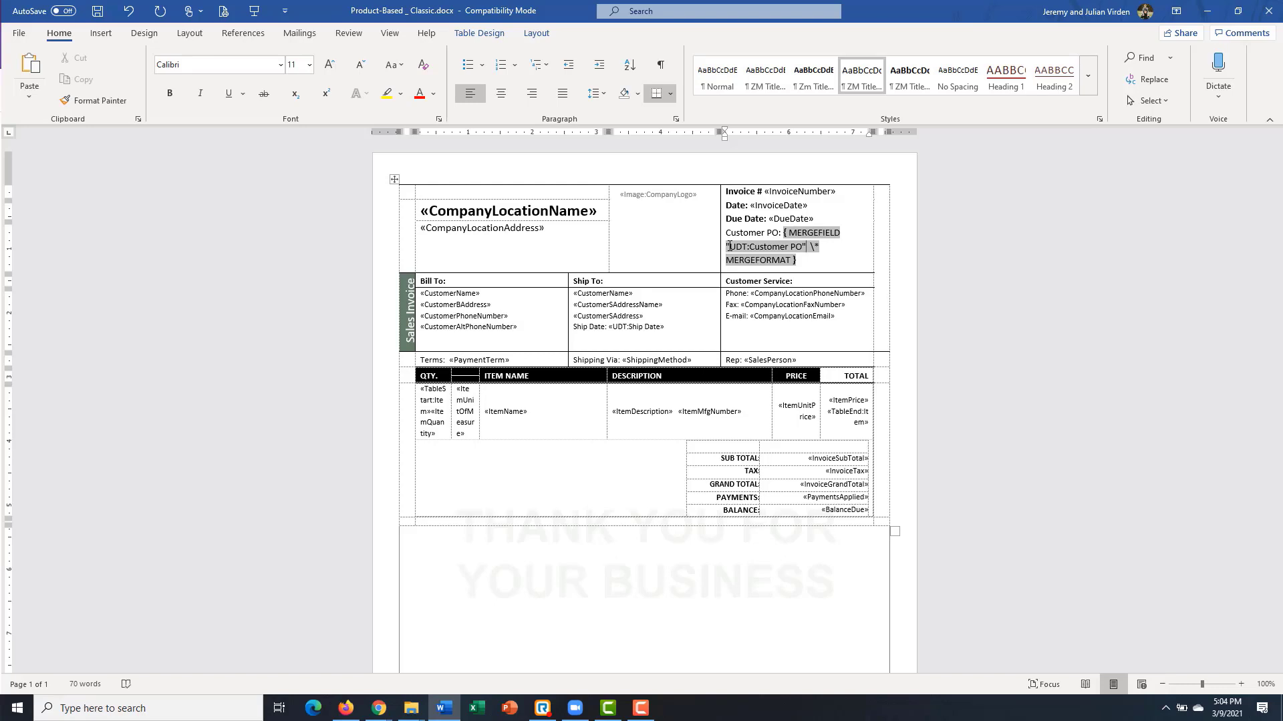
right_click(729, 246)
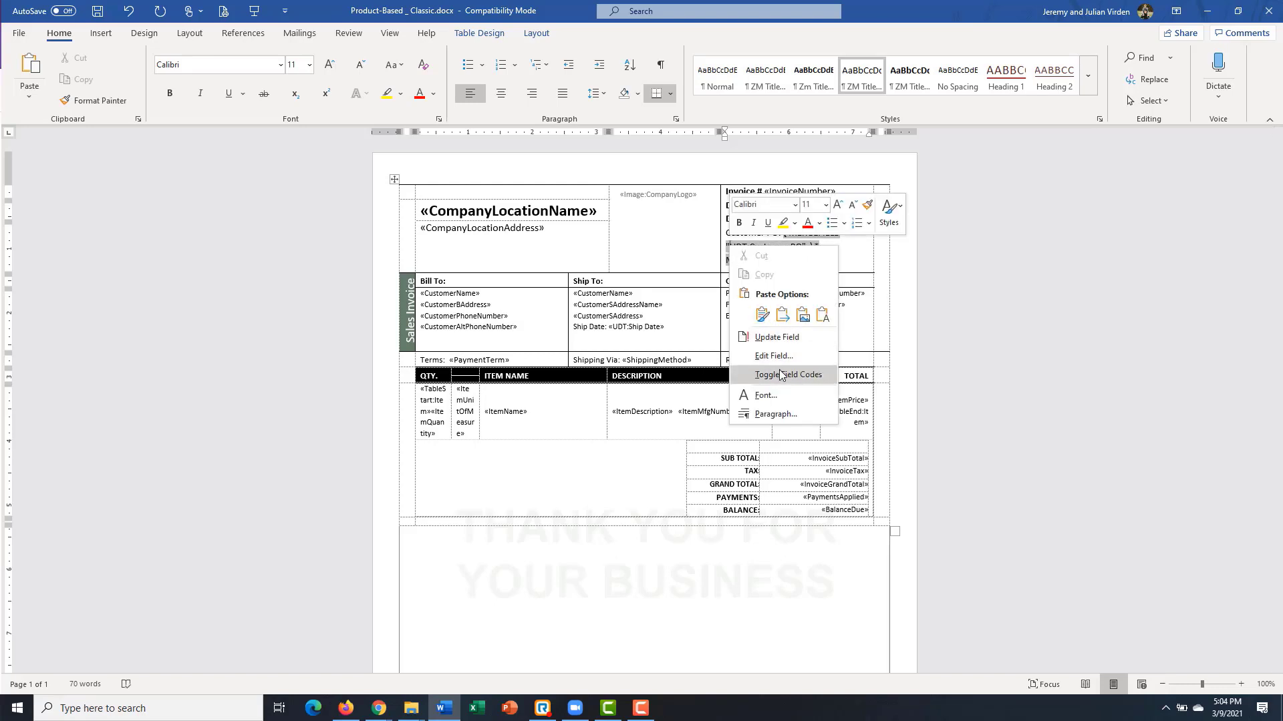
click(782, 337)
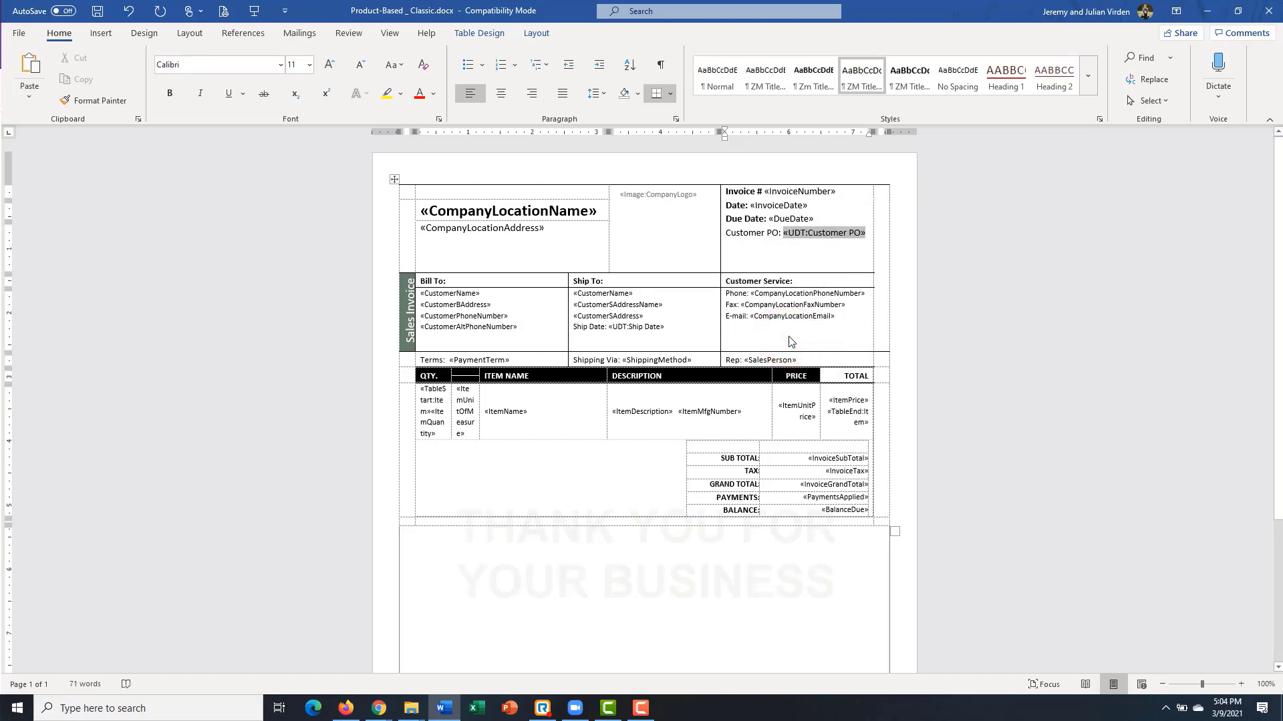
click(98, 11)
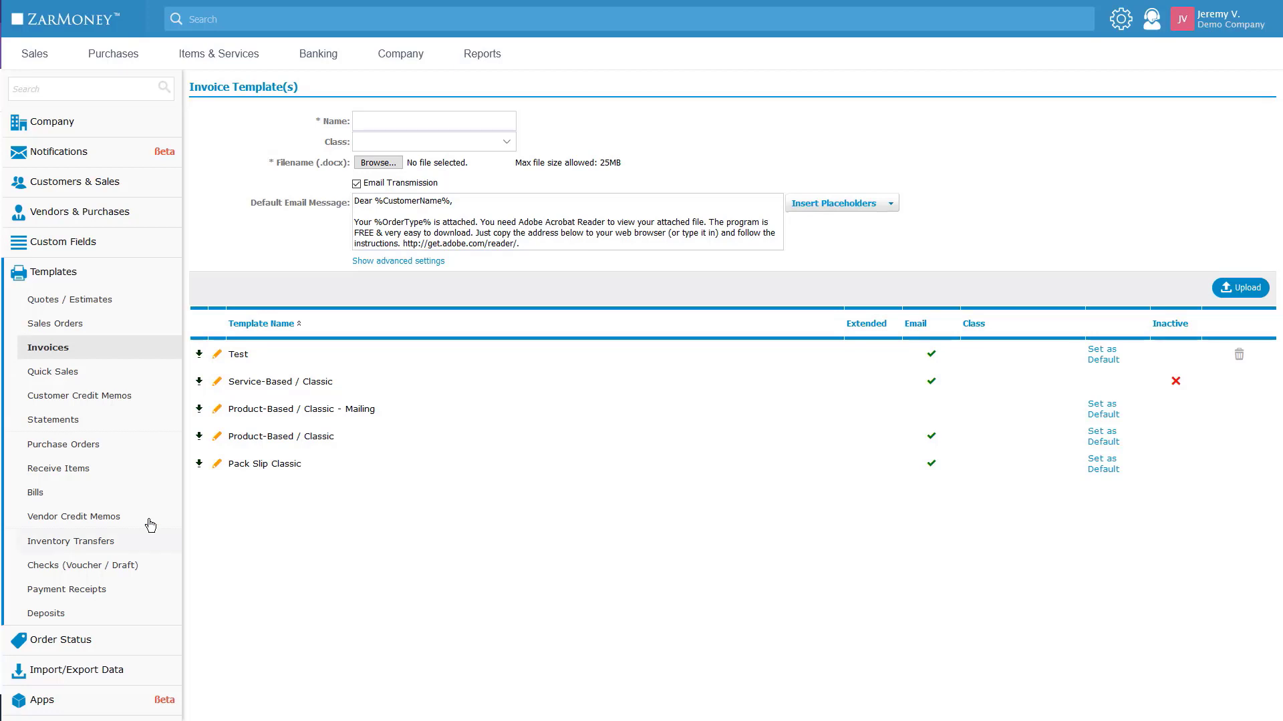
- In ZarMoney, replace the file of the "Test" invoice template with Product-Based _ Classic.docx from Downloads and save the template
click(217, 354)
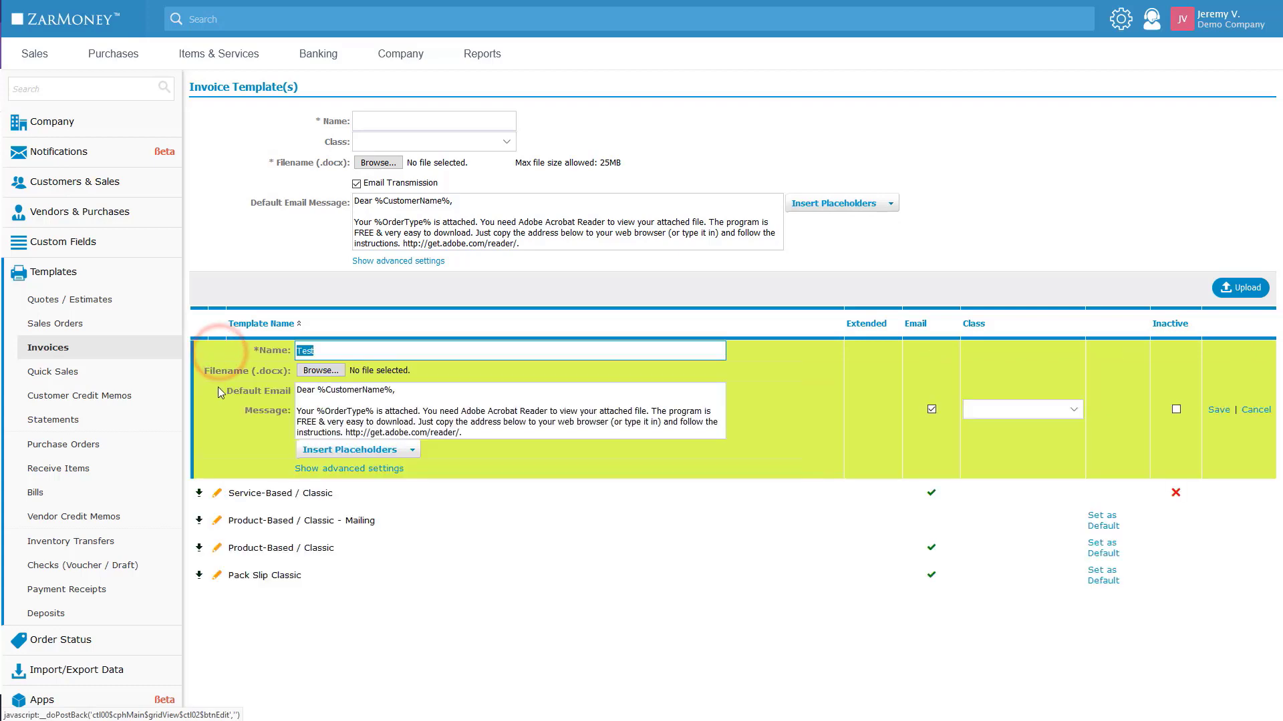
click(319, 370)
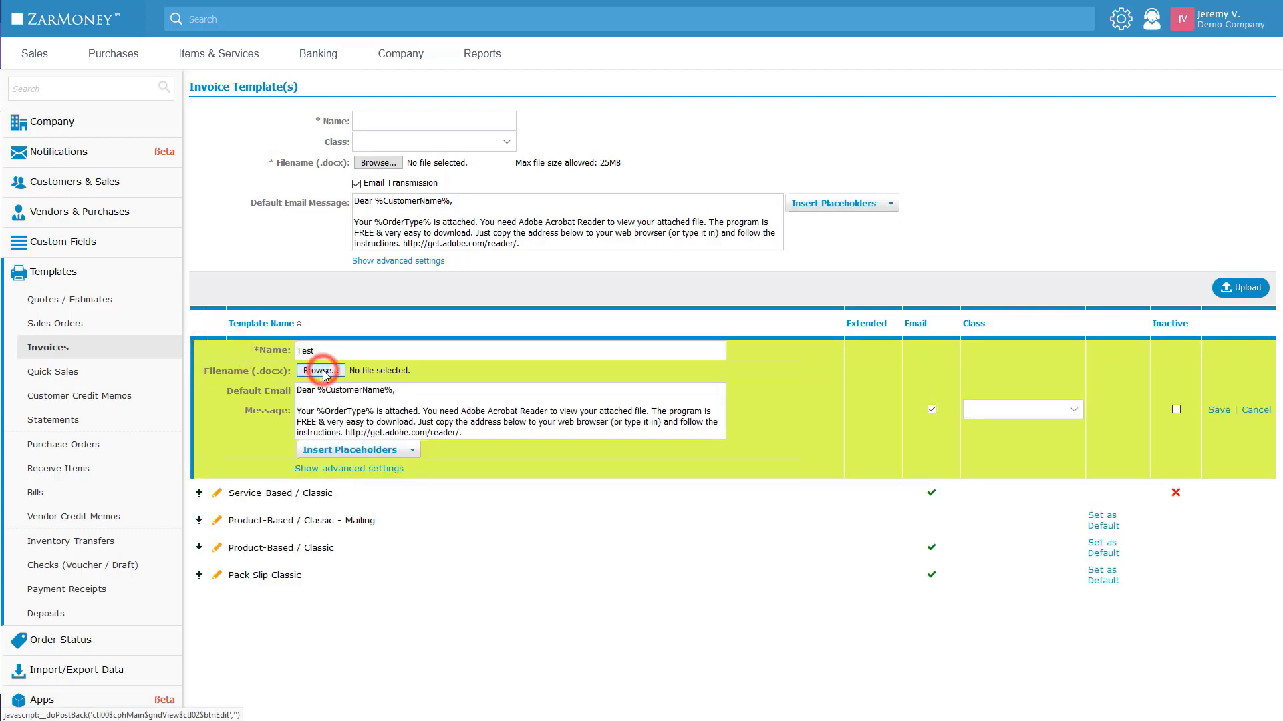
click(268, 117)
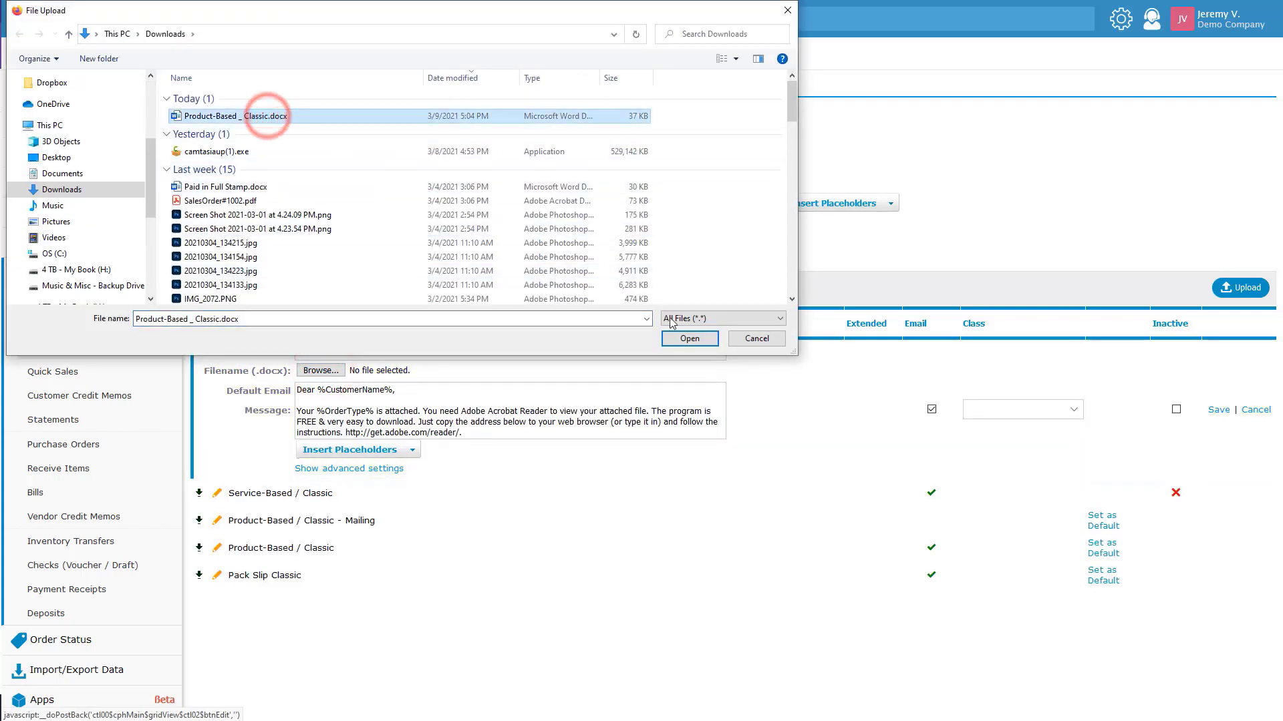
click(688, 338)
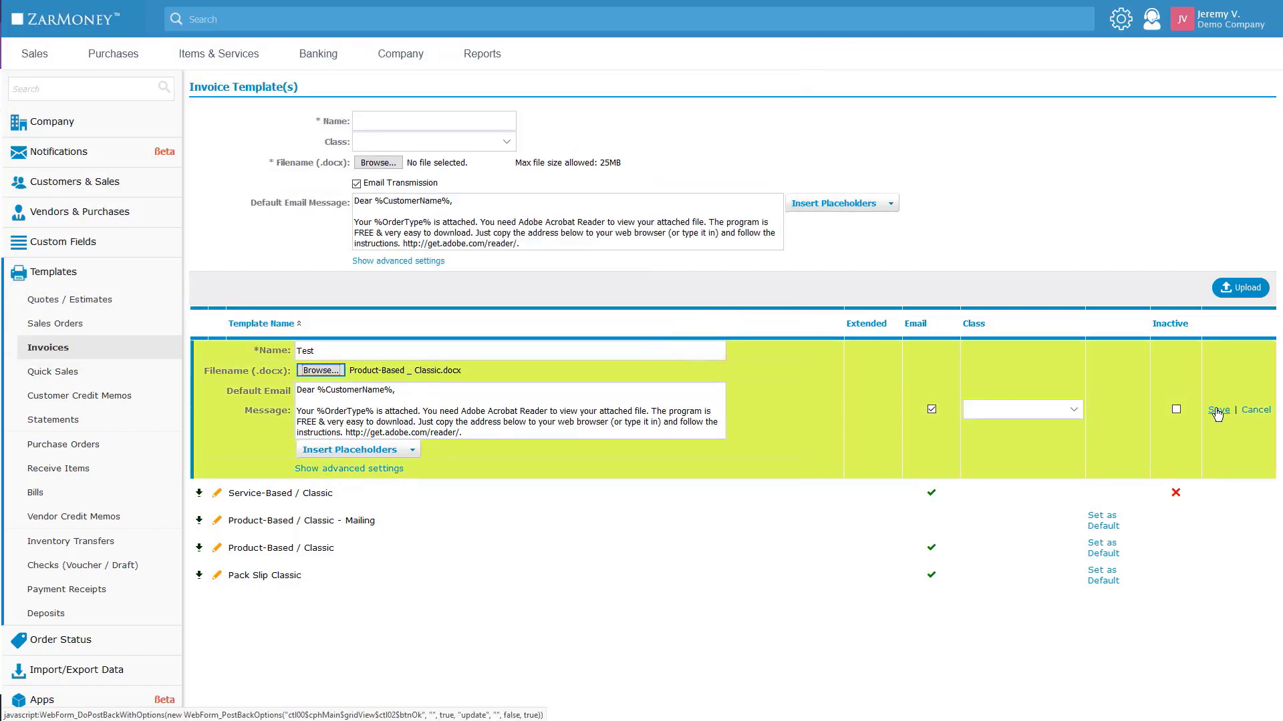
click(1218, 409)
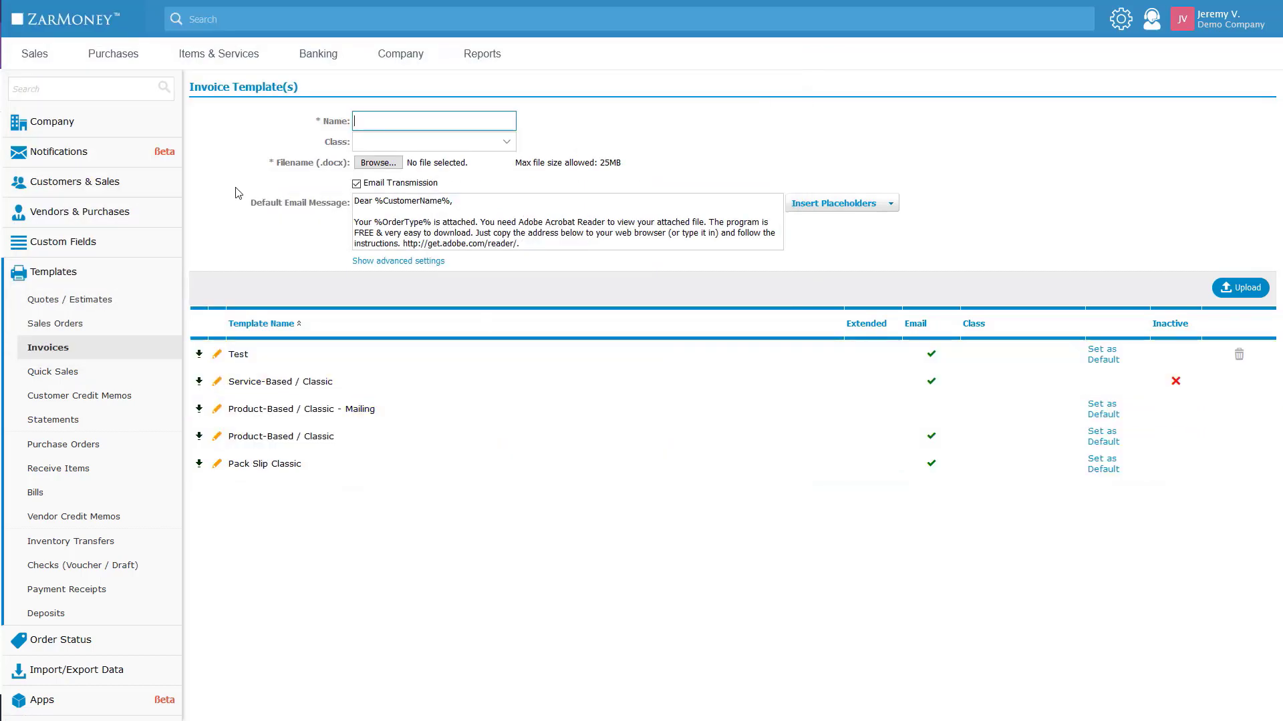
- Open the newest invoice in the sales invoice list and check the Customer PO and Ship Date fields in its print preview
mouse_move(46, 62)
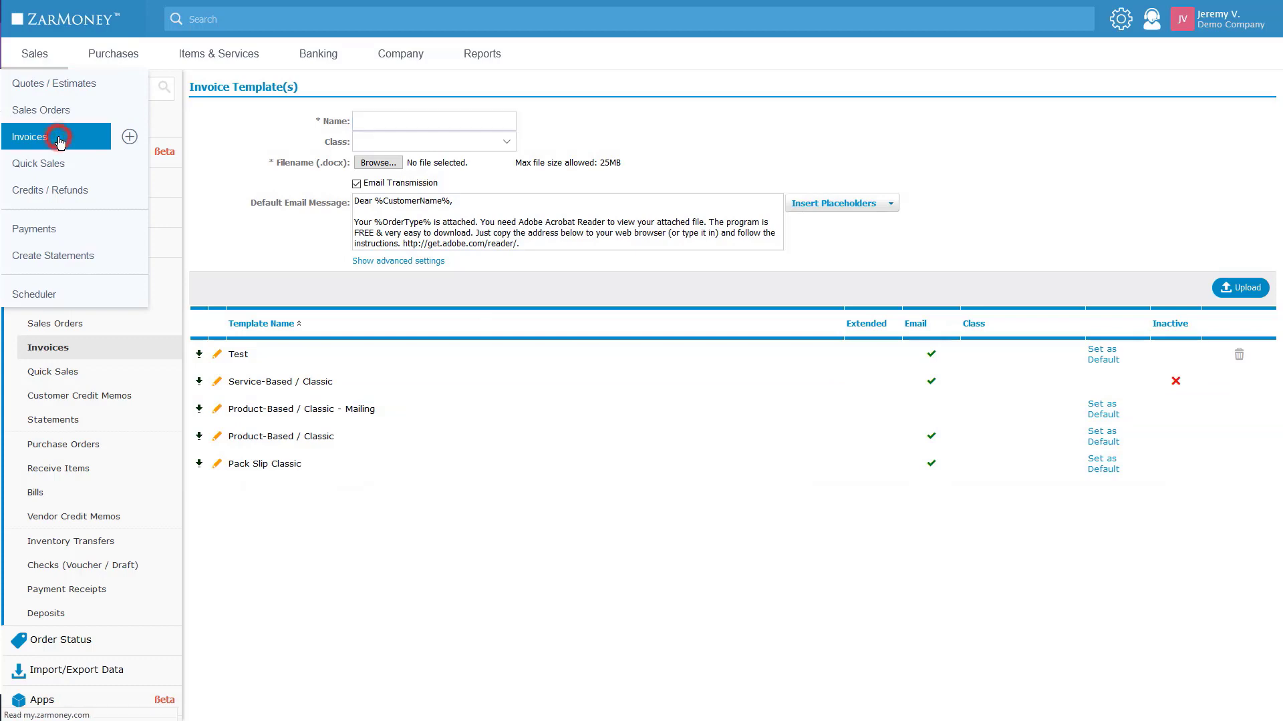
click(58, 137)
mouse_move(60, 142)
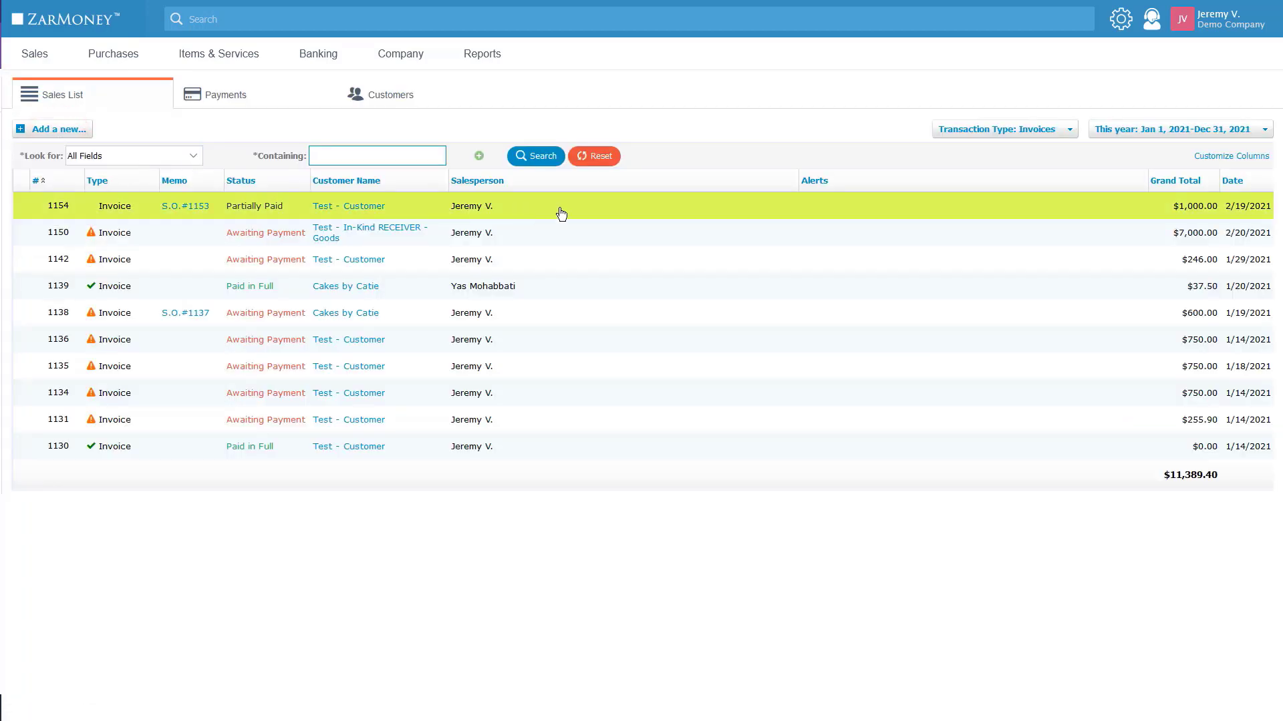
click(558, 209)
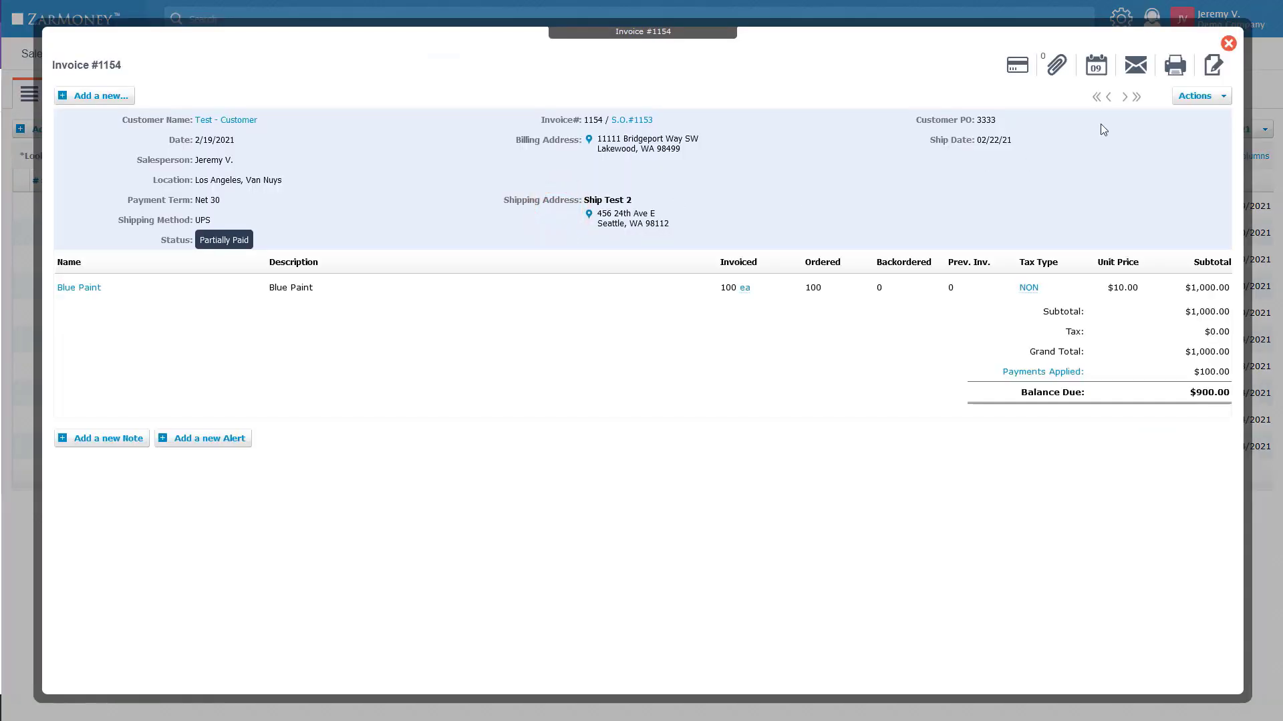
mouse_move(1173, 74)
click(1138, 162)
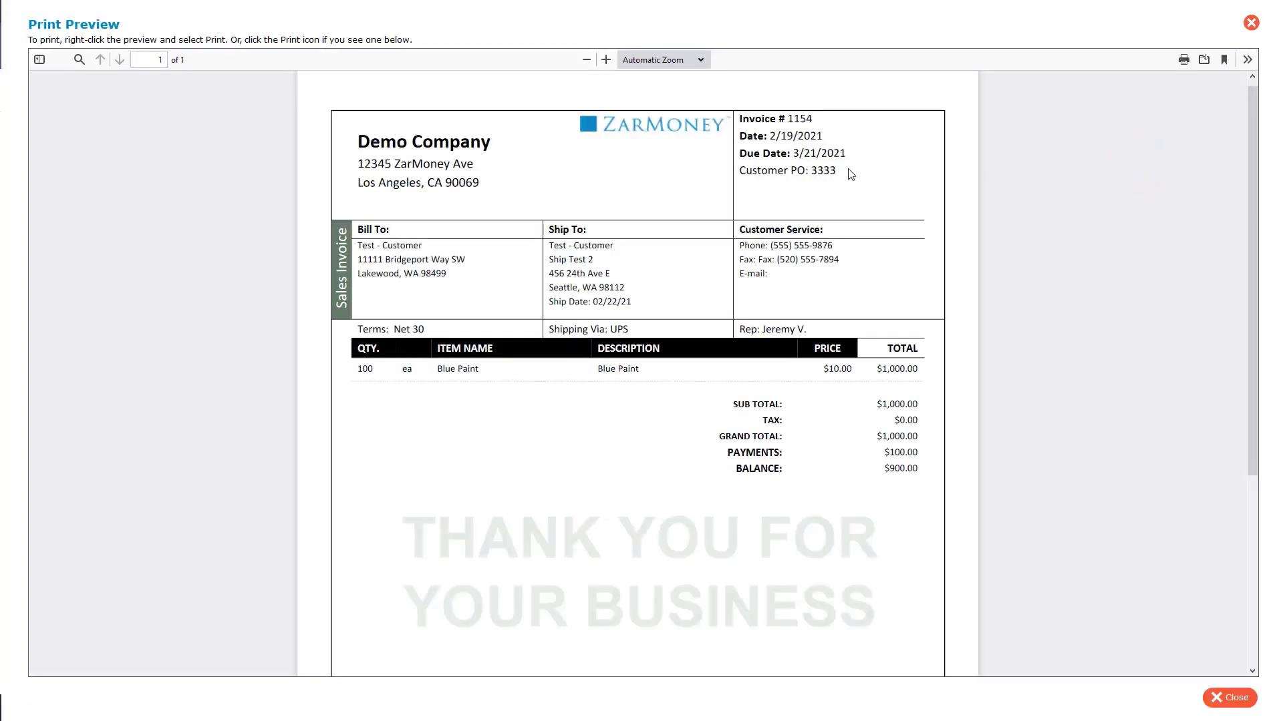
click(846, 175)
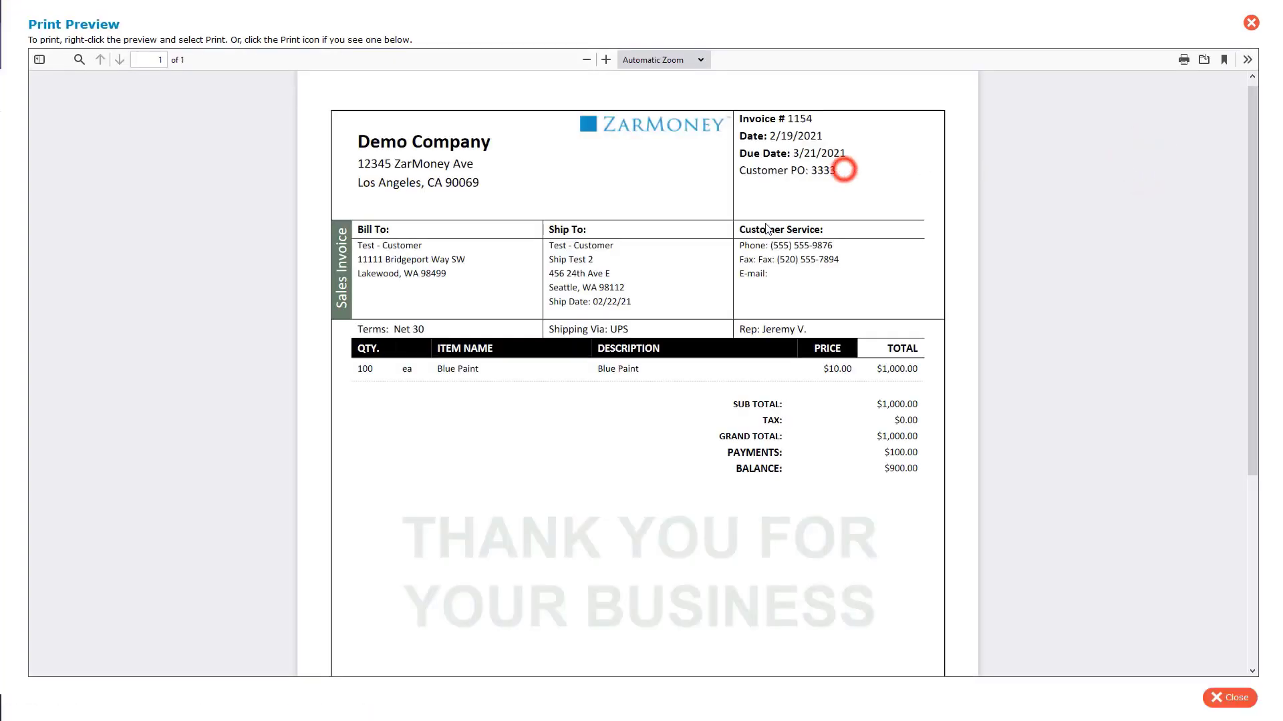
click(638, 304)
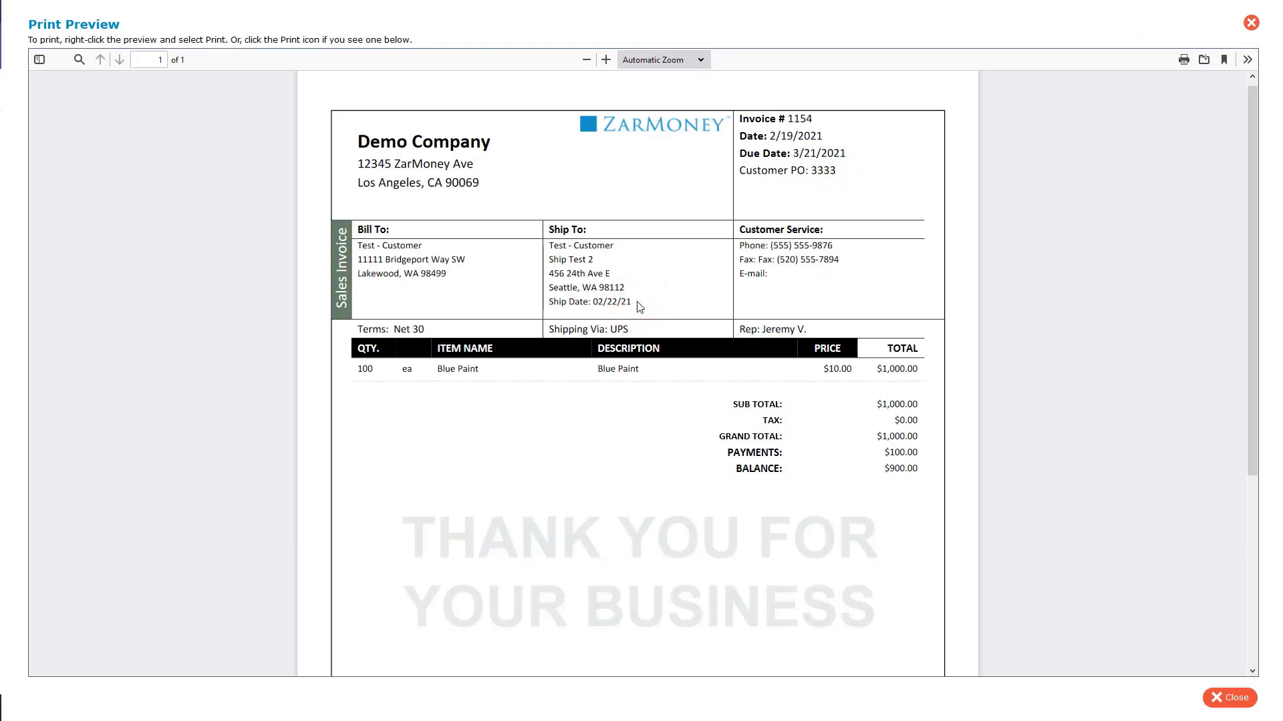